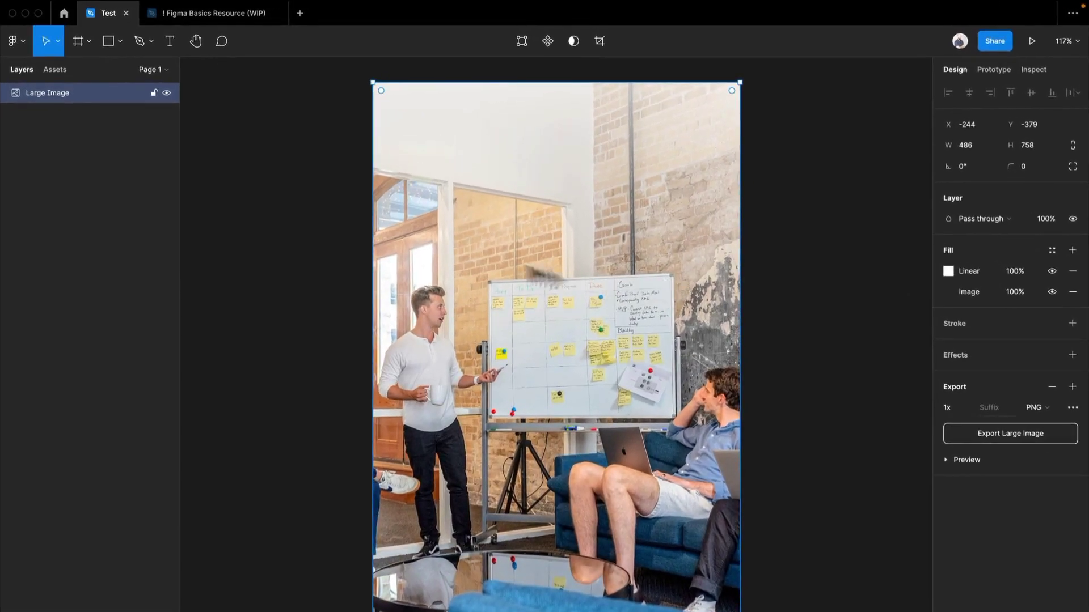
{"action": "left_click", "coordinate": [296, 174]}
{"action": "scroll", "coordinate": [709, 258], "scroll_direction": "right", "scroll_amount": 3}
{"action": "scroll", "coordinate": [547, 193], "scroll_direction": "down", "scroll_amount": 3}
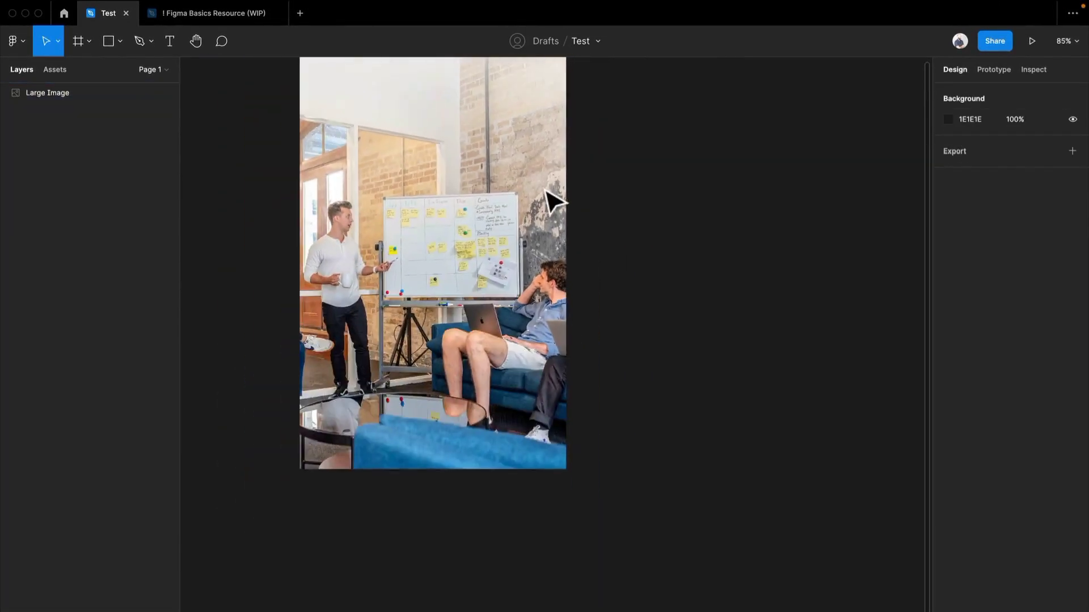
{"action": "scroll", "coordinate": [550, 195], "scroll_direction": "right", "scroll_amount": 2}
{"action": "left_click_drag", "start_coordinate": [569, 255], "coordinate": [669, 253]}
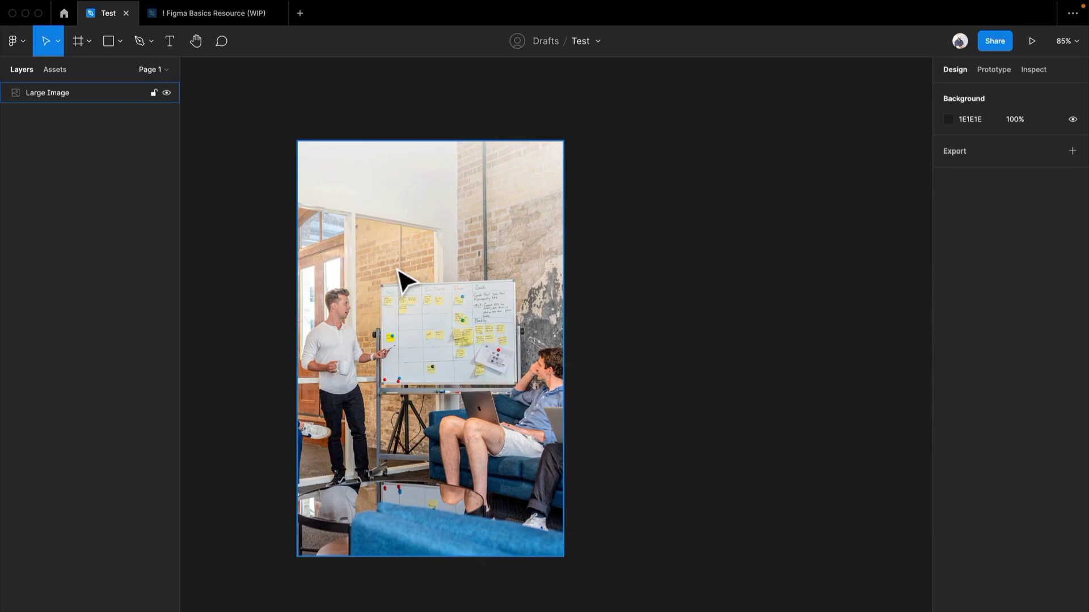
Copy the Landing page frame from the Figma Basics Resource file and paste it into the Test file
{"action": "left_click", "coordinate": [202, 13]}
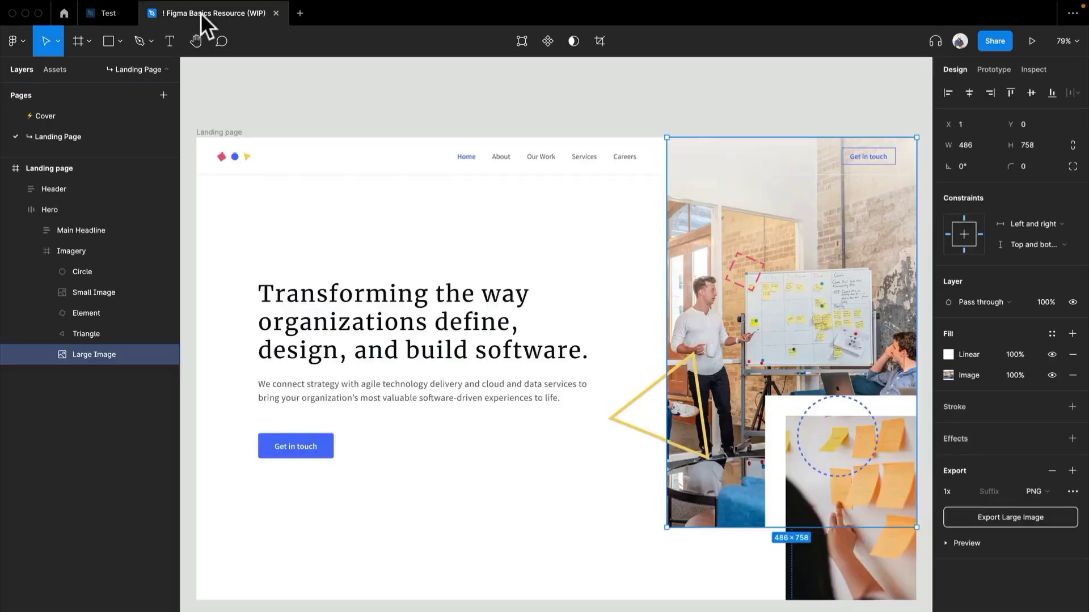
{"action": "left_click", "coordinate": [222, 132]}
{"action": "left_click", "coordinate": [103, 12]}
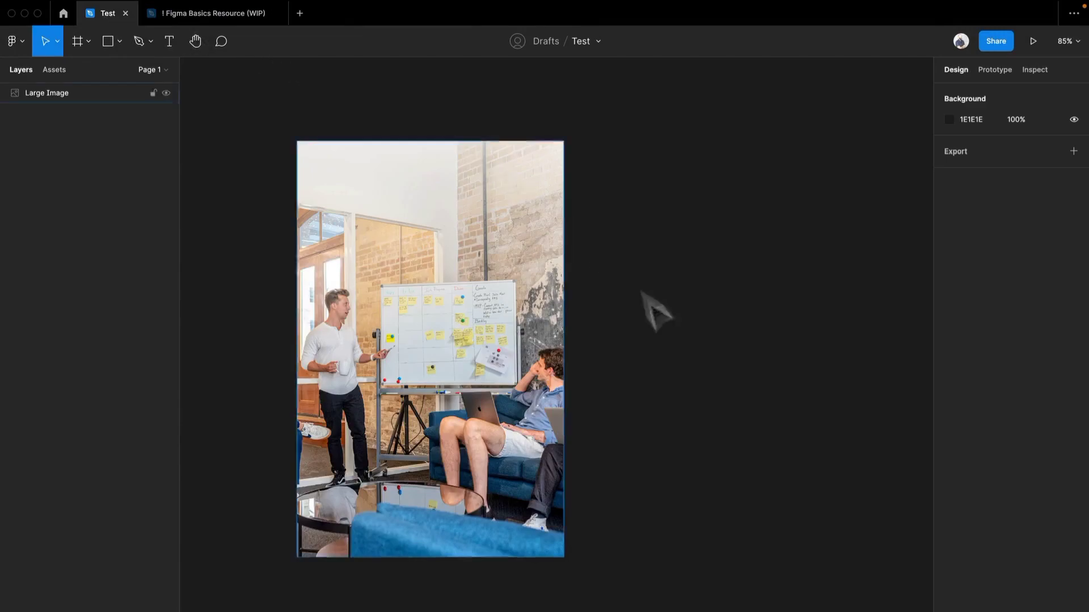
{"action": "key", "text": "ctrl+v"}
{"action": "key", "text": "shift+2"}
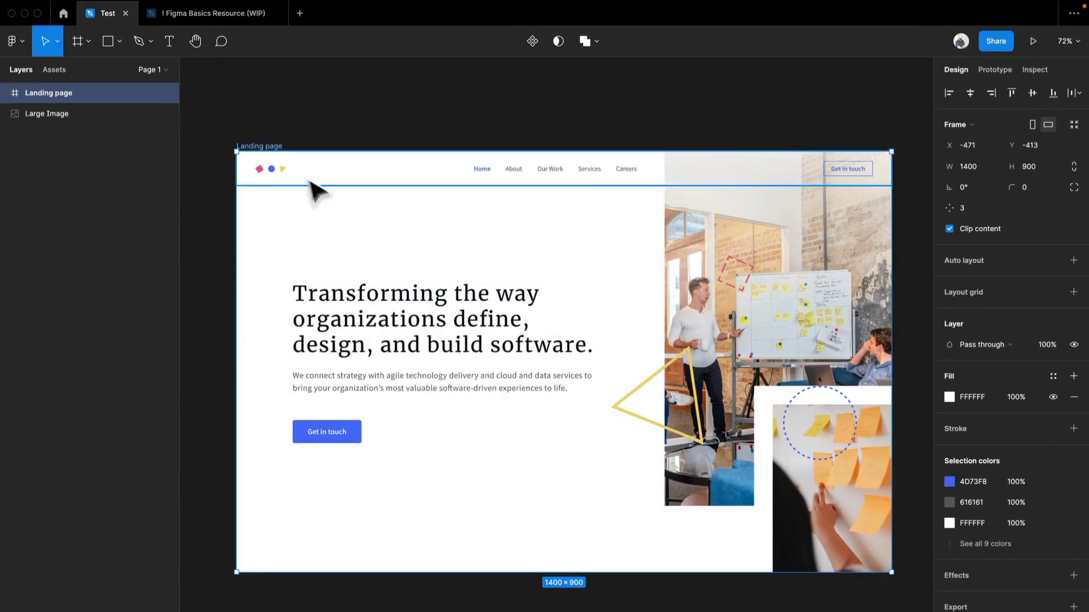
Delete the pasted Landing page frame and the Large Image to clear the canvas
{"action": "left_click_drag", "start_coordinate": [273, 146], "coordinate": [296, 468]}
{"action": "key", "text": "BackSpace"}
{"action": "left_click", "coordinate": [413, 308]}
{"action": "key", "text": "BackSpace"}
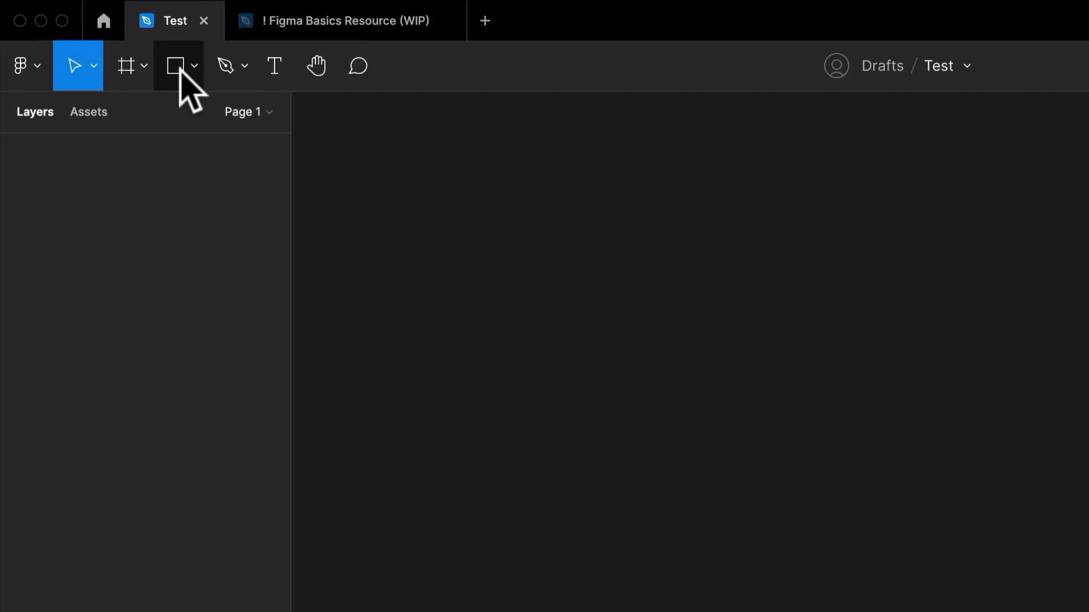
Place Large Image.png from the Figma Images folder on the Desktop onto the empty canvas
{"action": "left_click", "coordinate": [176, 67]}
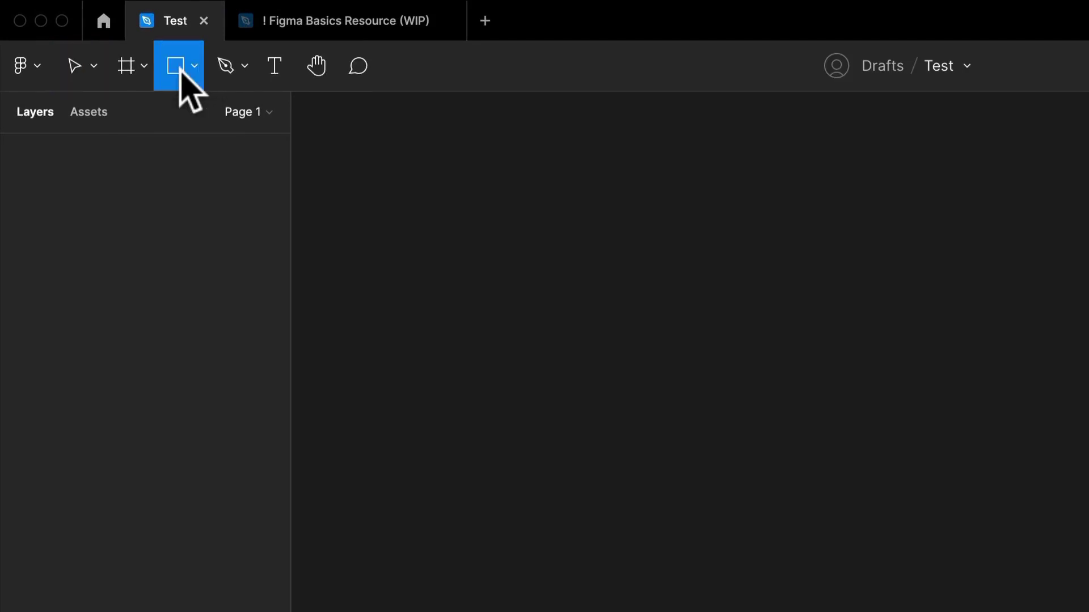
{"action": "left_click", "coordinate": [194, 67]}
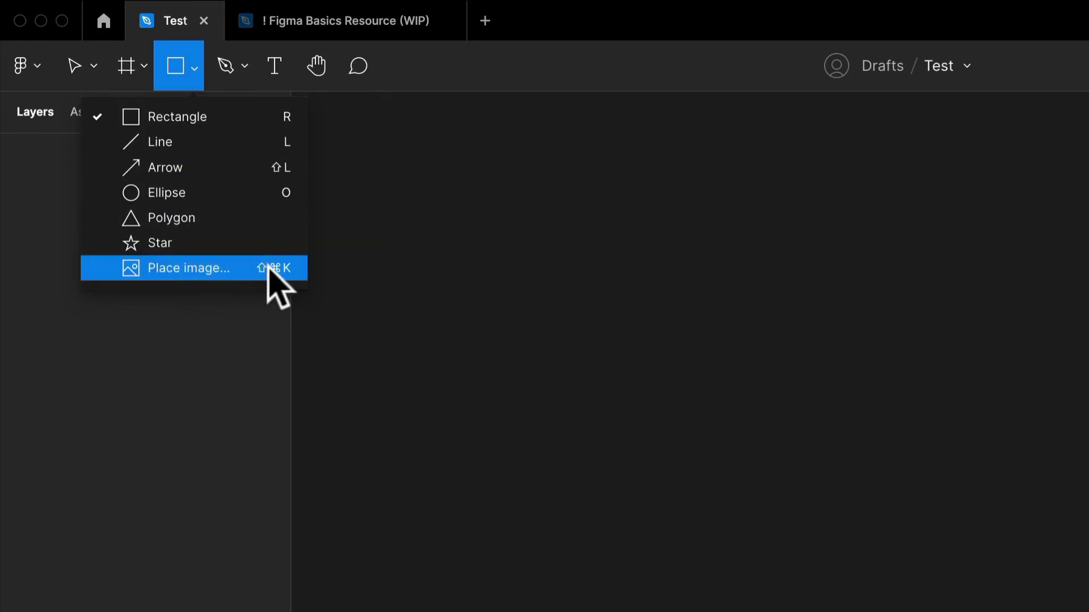
{"action": "left_click", "coordinate": [189, 268]}
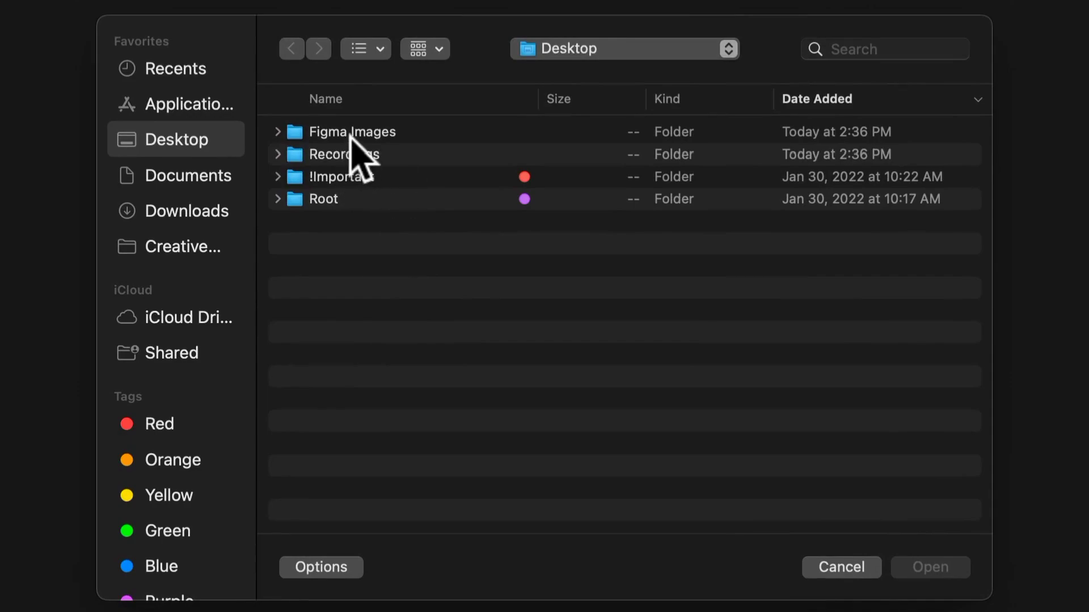
{"action": "double_click", "coordinate": [350, 134]}
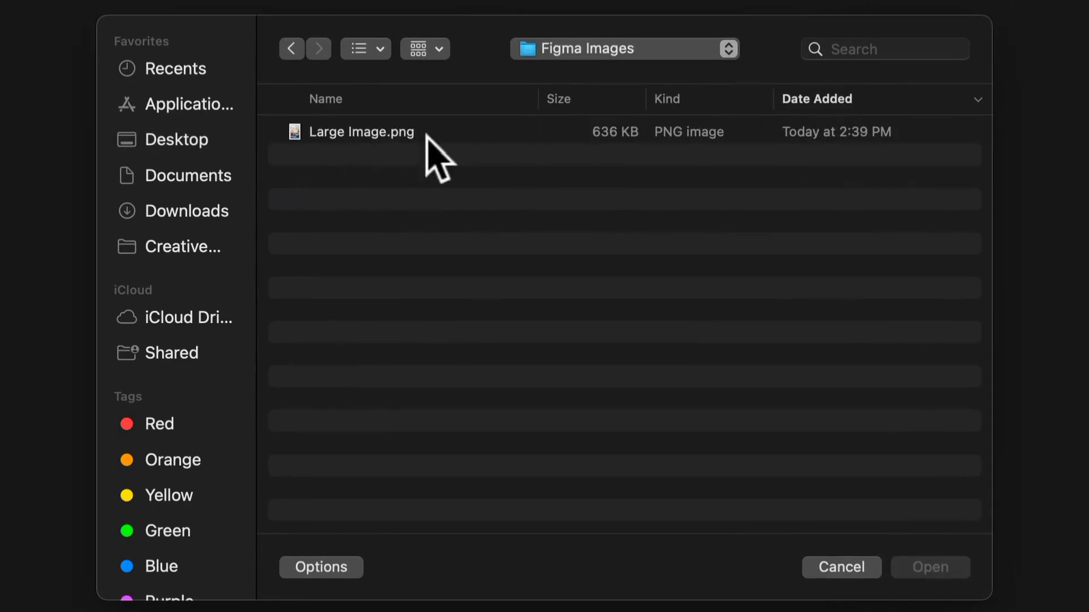
{"action": "left_click", "coordinate": [382, 130]}
{"action": "double_click", "coordinate": [382, 130]}
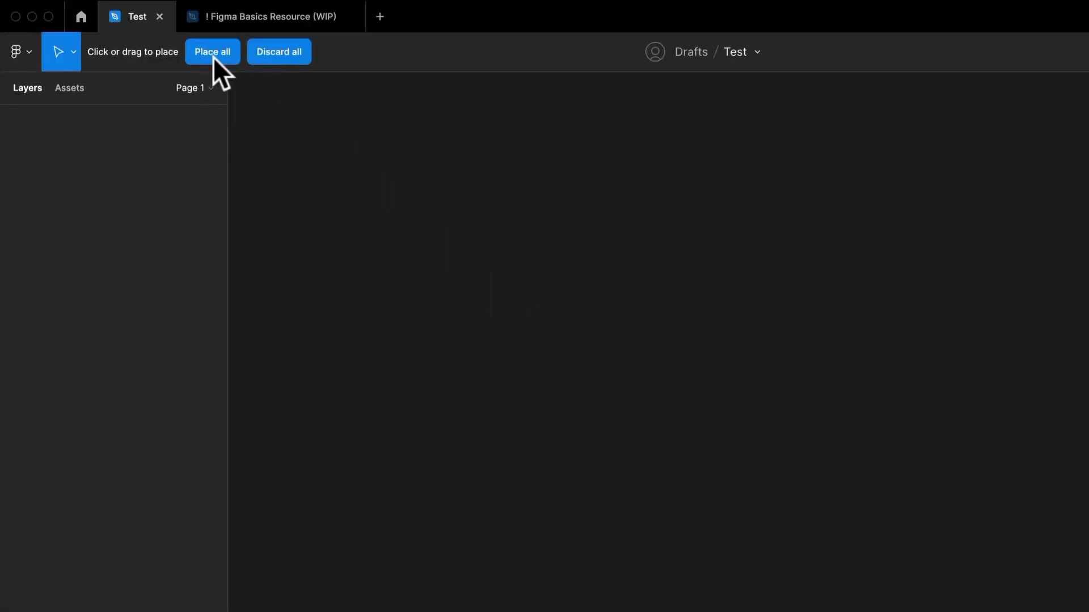
{"action": "left_click", "coordinate": [546, 339]}
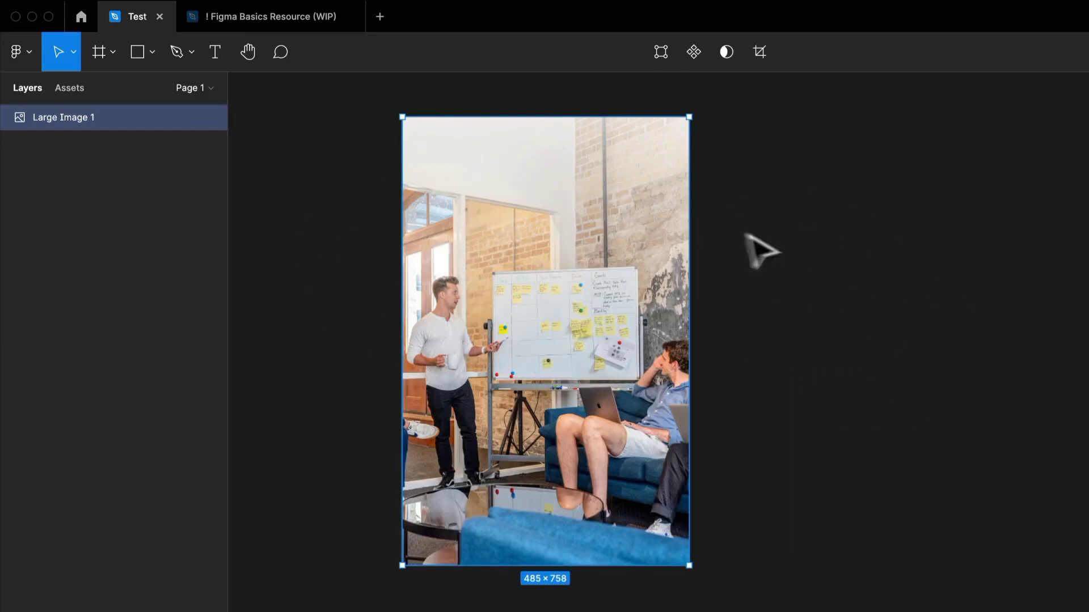
Resize the placed image freely from its corners to about 567 × 847 and reposition it on the canvas
{"action": "left_click", "coordinate": [924, 328]}
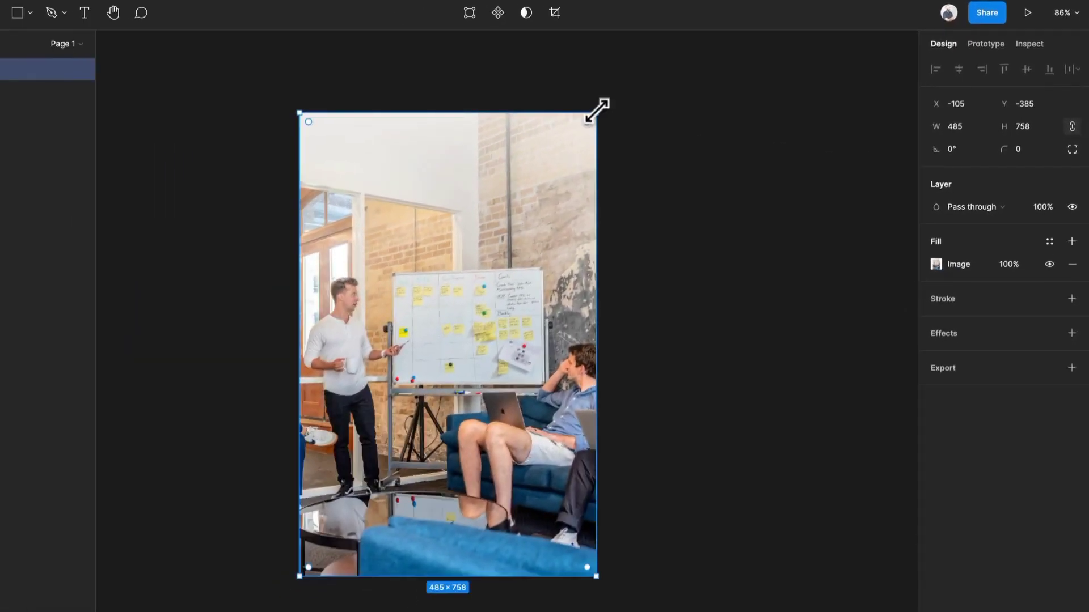
{"action": "left_click_drag", "start_coordinate": [465, 150], "coordinate": [203, 155]}
{"action": "left_click_drag", "start_coordinate": [392, 117], "coordinate": [374, 292]}
{"action": "left_click_drag", "start_coordinate": [519, 115], "coordinate": [838, 42]}
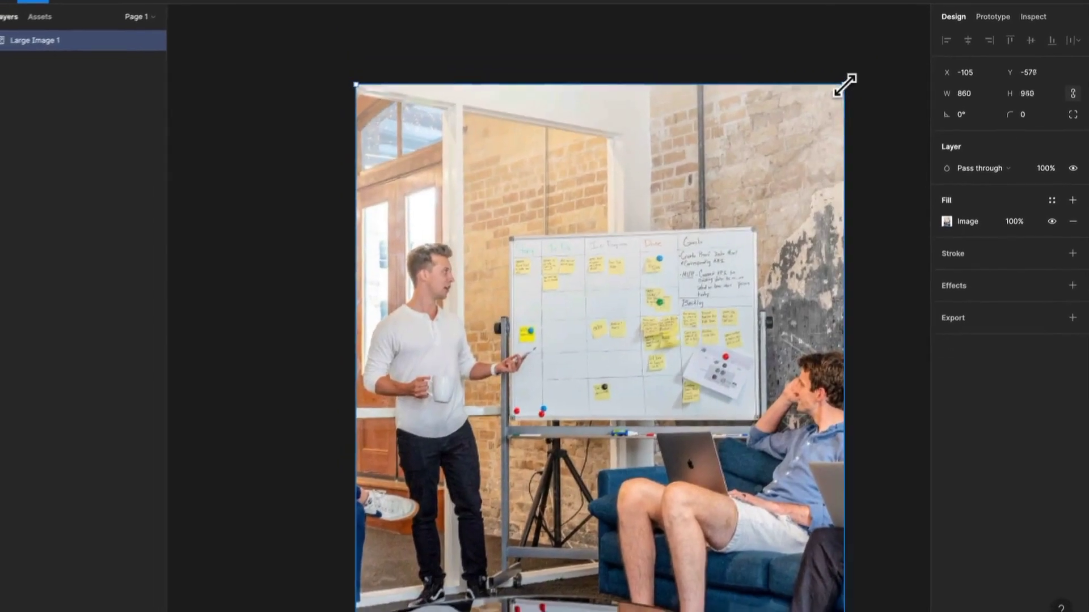
{"action": "left_click_drag", "start_coordinate": [843, 85], "coordinate": [626, 149]}
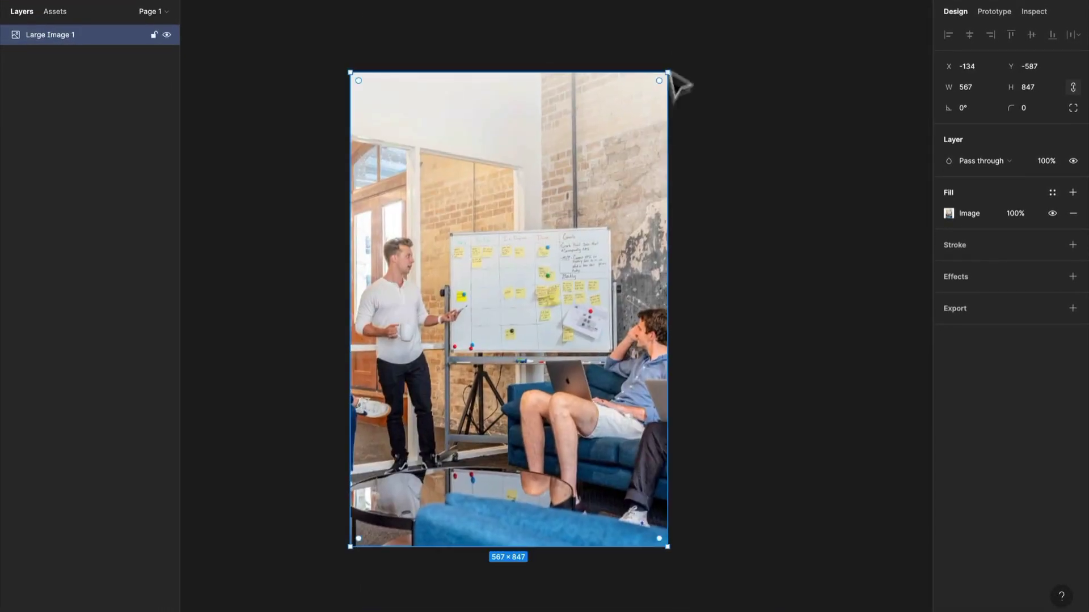
{"action": "left_click_drag", "start_coordinate": [729, 80], "coordinate": [633, 213]}
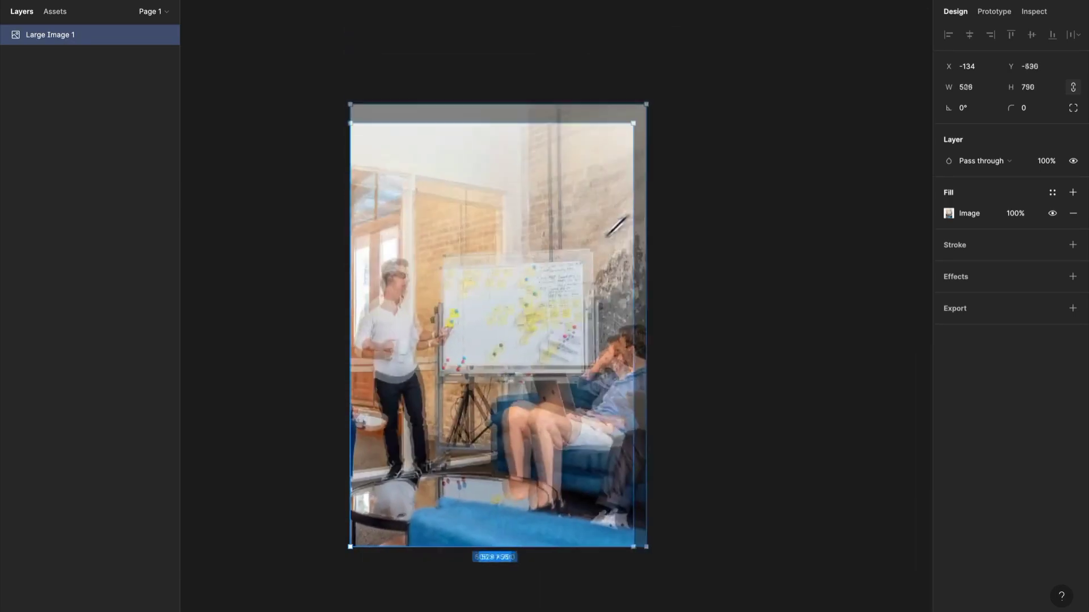
{"action": "left_click_drag", "start_coordinate": [710, 85], "coordinate": [672, 70]}
{"action": "mouse_move", "coordinate": [567, 264]}
{"action": "left_mouse_down"}
{"action": "mouse_move", "coordinate": [590, 176]}
{"action": "mouse_move", "coordinate": [576, 275]}
{"action": "left_mouse_up"}
{"action": "key", "text": "space"}
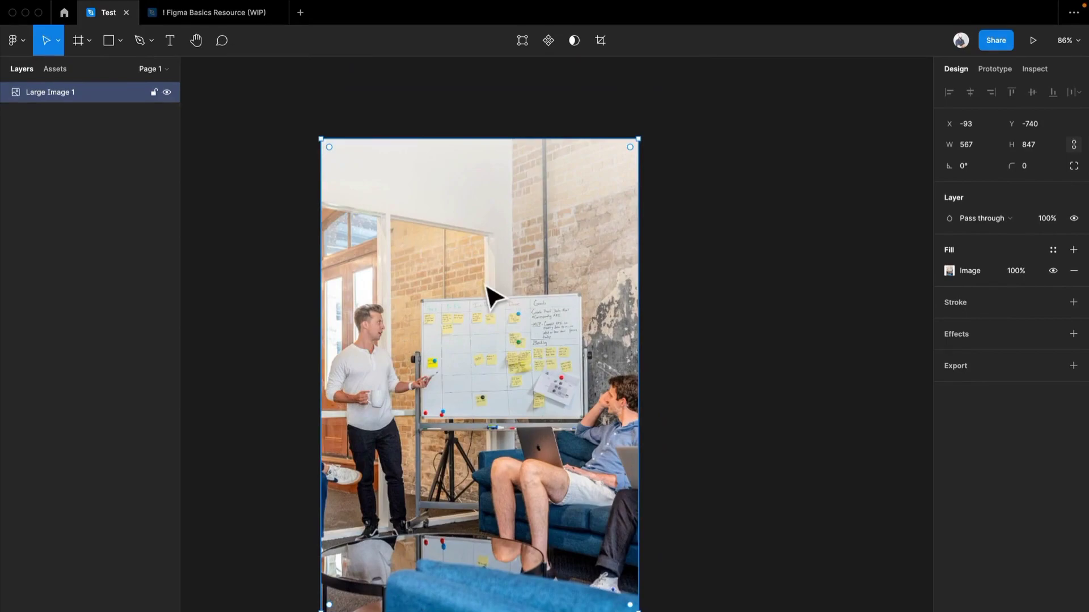
Resize the image to about 599 × 773 and set its corner radius to 10
{"action": "left_click_drag", "start_coordinate": [642, 139], "coordinate": [657, 180]}
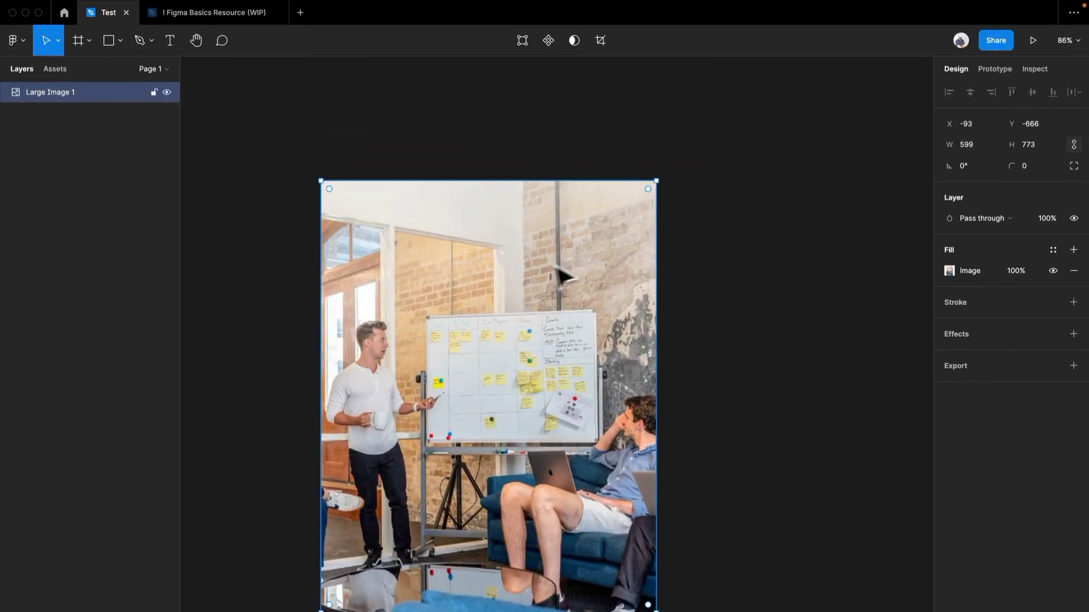
{"action": "left_click_drag", "start_coordinate": [561, 264], "coordinate": [559, 211]}
{"action": "type", "text": "10"}
{"action": "key", "text": "Return"}
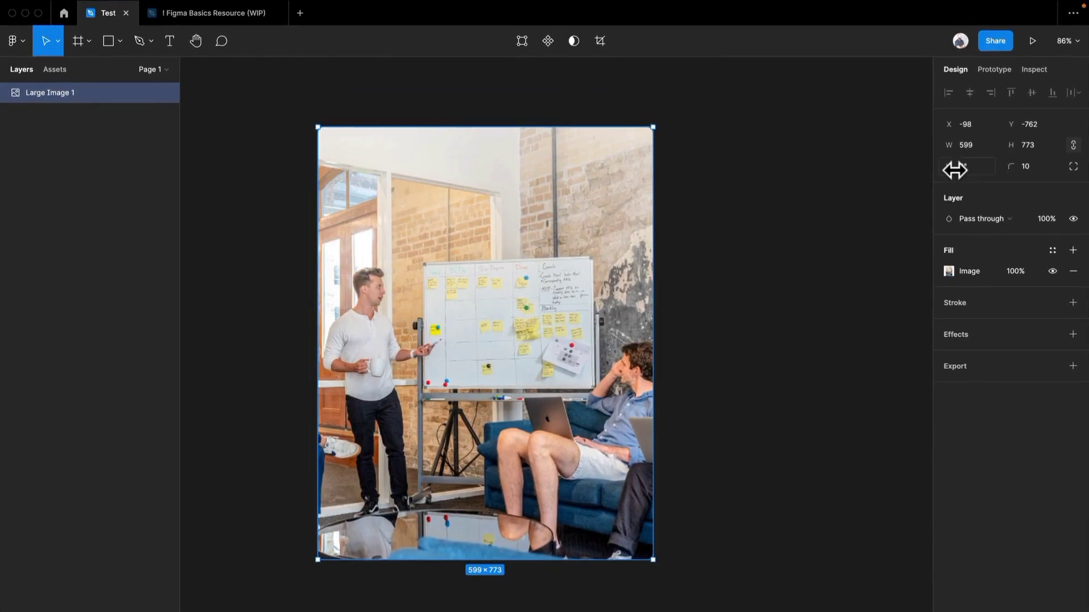
Try rotating the image through its rotation value and from its upper corner
{"action": "mouse_move", "coordinate": [952, 171]}
{"action": "left_mouse_down"}
{"action": "mouse_move", "coordinate": [1016, 166]}
{"action": "mouse_move", "coordinate": [952, 171]}
{"action": "left_mouse_up"}
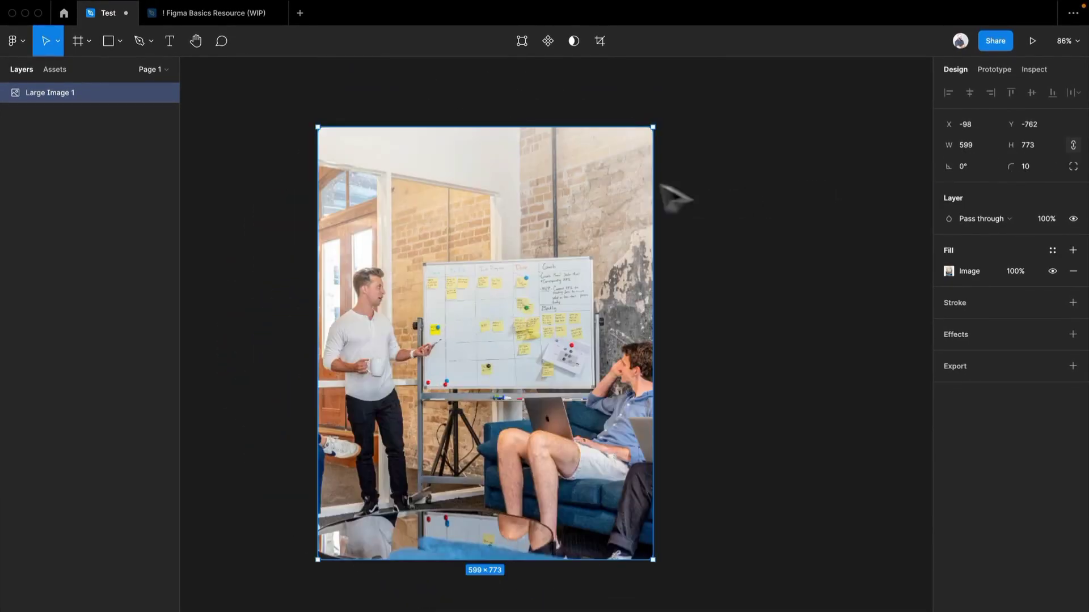
{"action": "left_click_drag", "start_coordinate": [660, 122], "coordinate": [681, 241]}
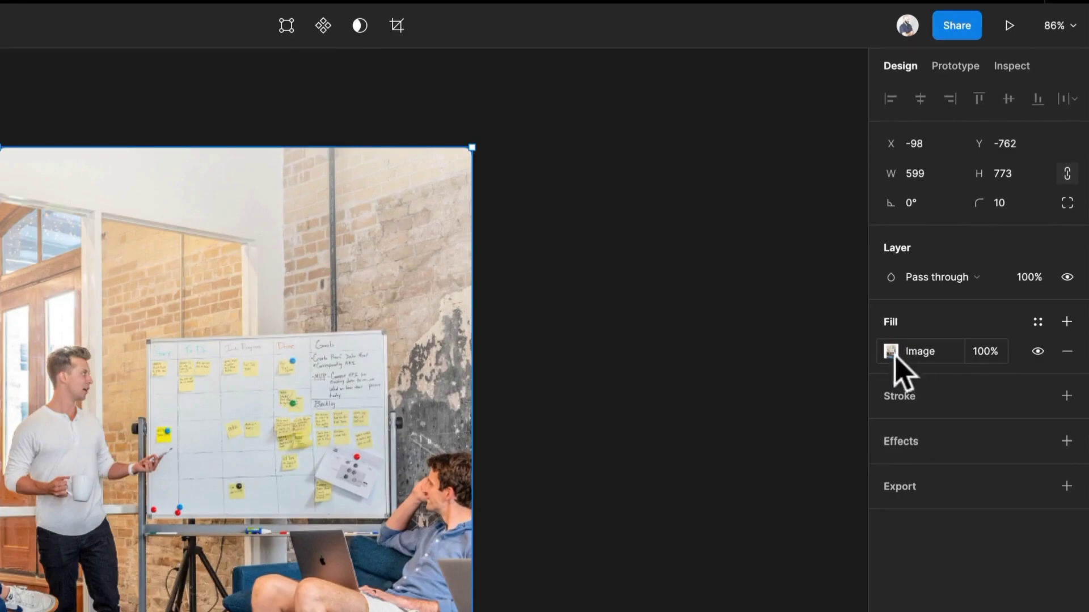
Open the image's fill settings and enlarge the image in Fill mode to about 648 × 853
{"action": "left_click", "coordinate": [902, 356]}
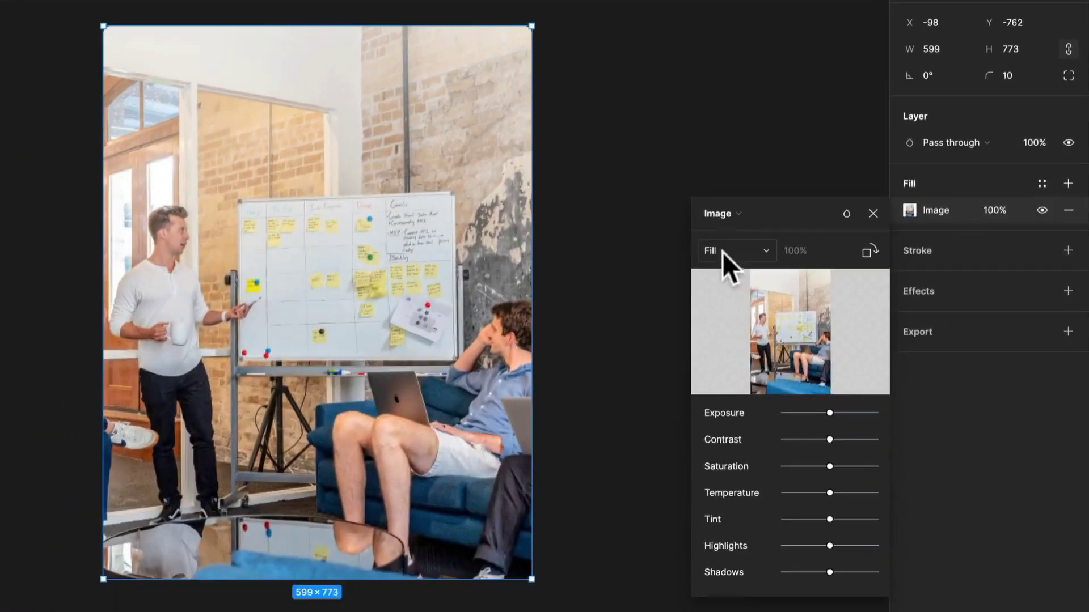
{"action": "left_click_drag", "start_coordinate": [531, 26], "coordinate": [595, 0]}
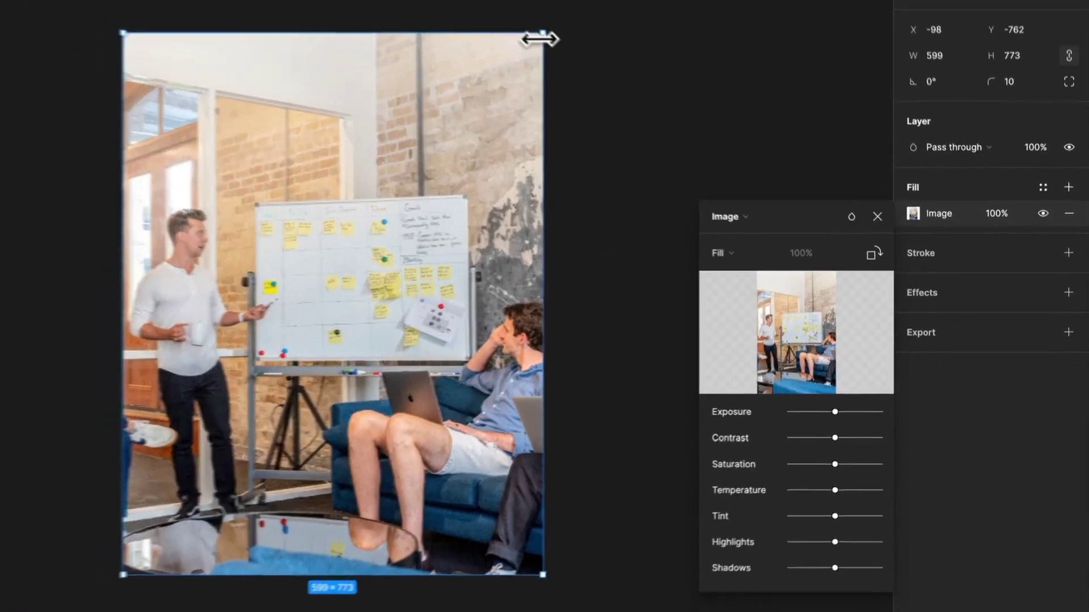
{"action": "left_click_drag", "start_coordinate": [764, 139], "coordinate": [683, 102]}
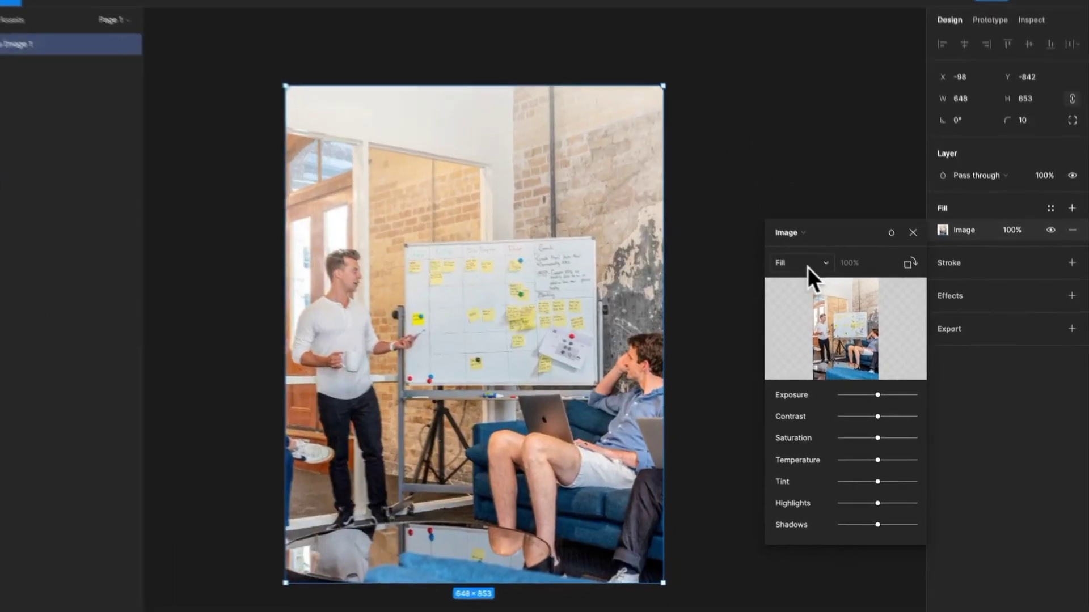
Set the image fill mode to Fit and resize the image's bounds, ending at about 514 × 566
{"action": "left_click", "coordinate": [792, 274]}
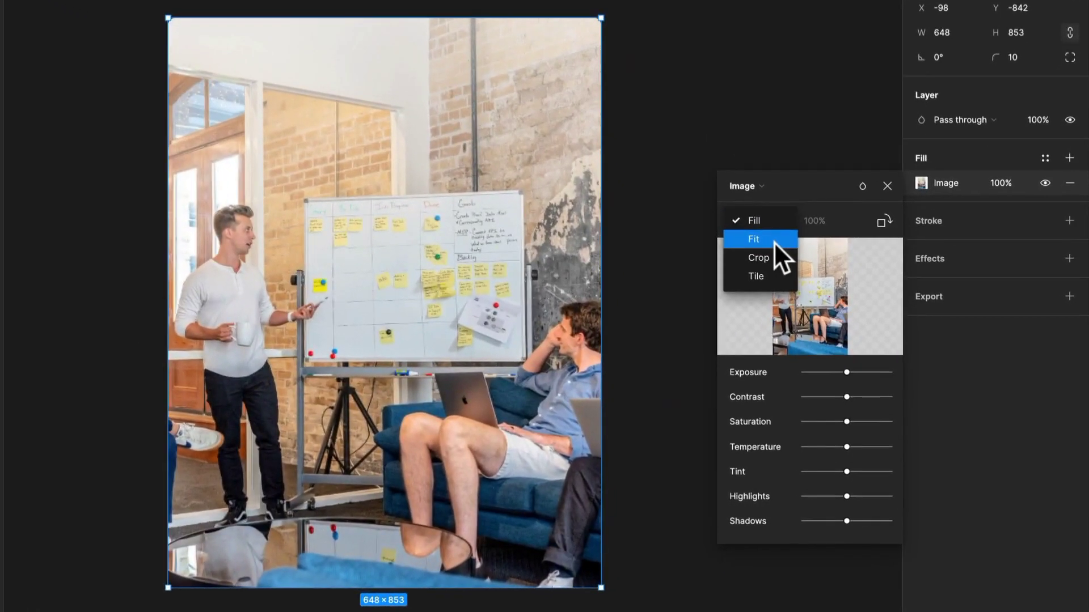
{"action": "left_click", "coordinate": [773, 241]}
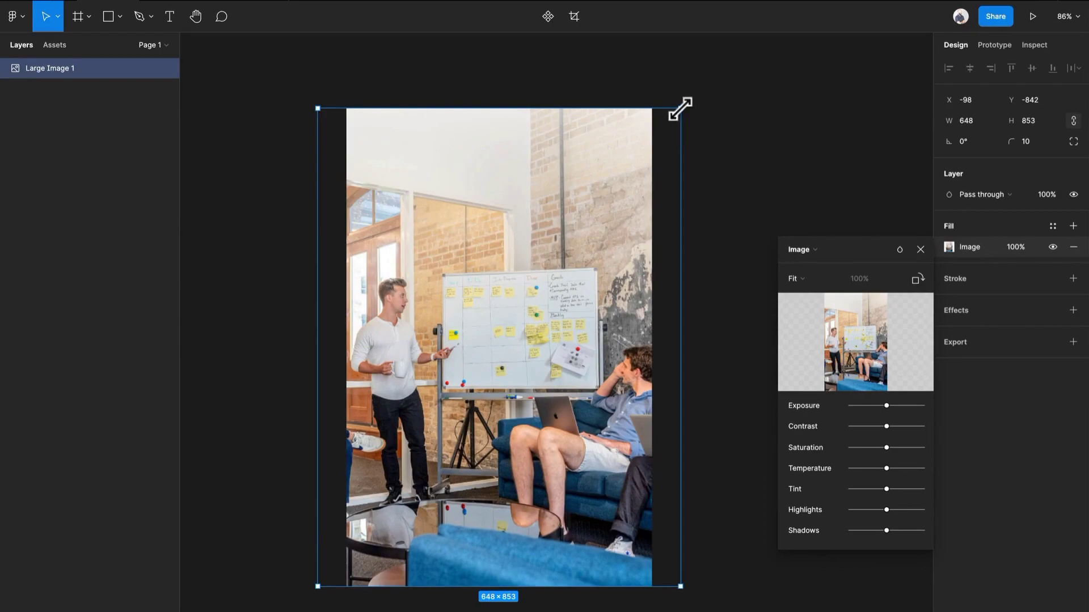
{"action": "left_click_drag", "start_coordinate": [680, 109], "coordinate": [629, 357]}
{"action": "scroll", "coordinate": [627, 347], "scroll_direction": "down", "scroll_amount": 4}
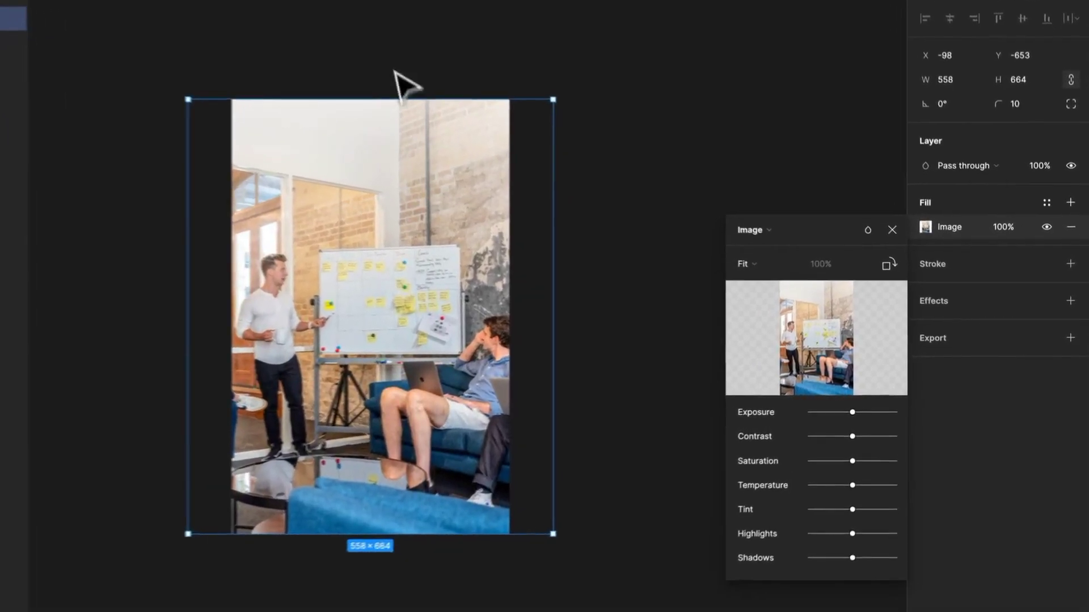
{"action": "left_click_drag", "start_coordinate": [543, 95], "coordinate": [325, 160]}
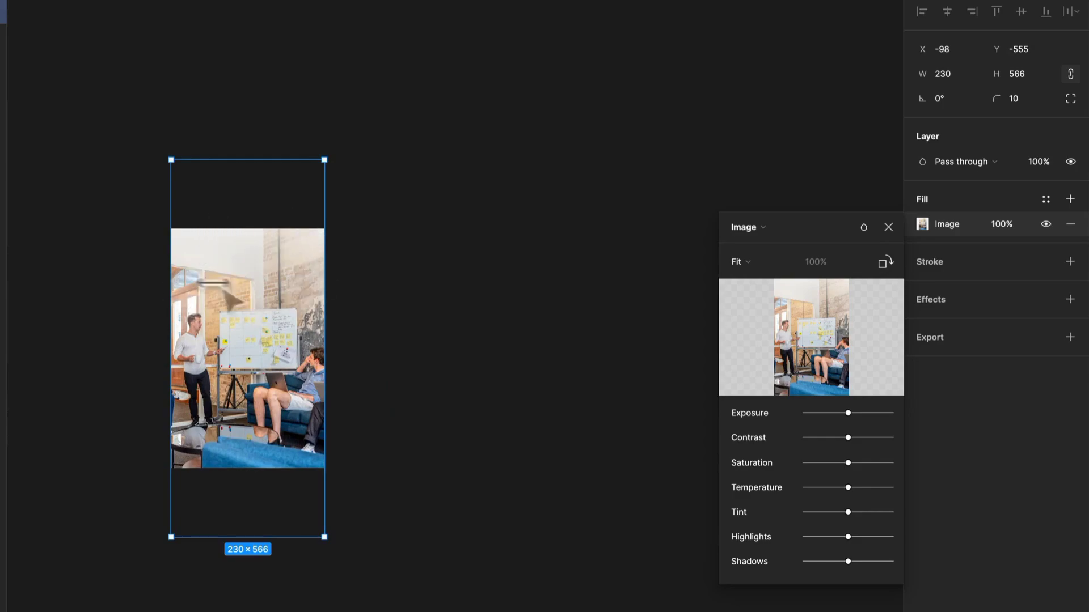
{"action": "left_click_drag", "start_coordinate": [321, 197], "coordinate": [516, 187]}
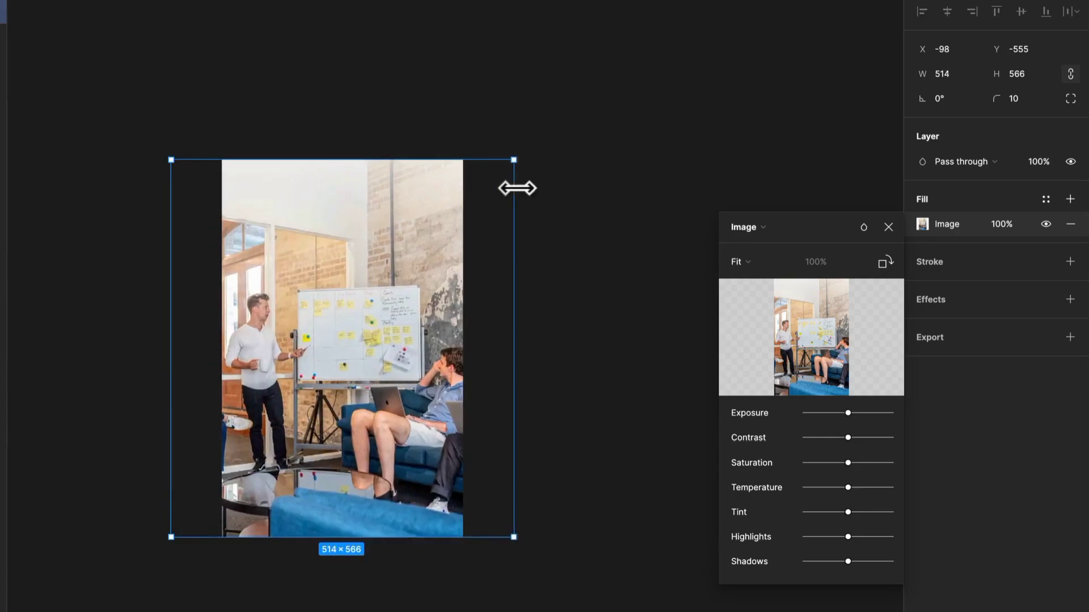
Set the image fill mode to Crop and crop the image to about 333 × 356
{"action": "left_click", "coordinate": [740, 262]}
{"action": "left_click", "coordinate": [768, 281]}
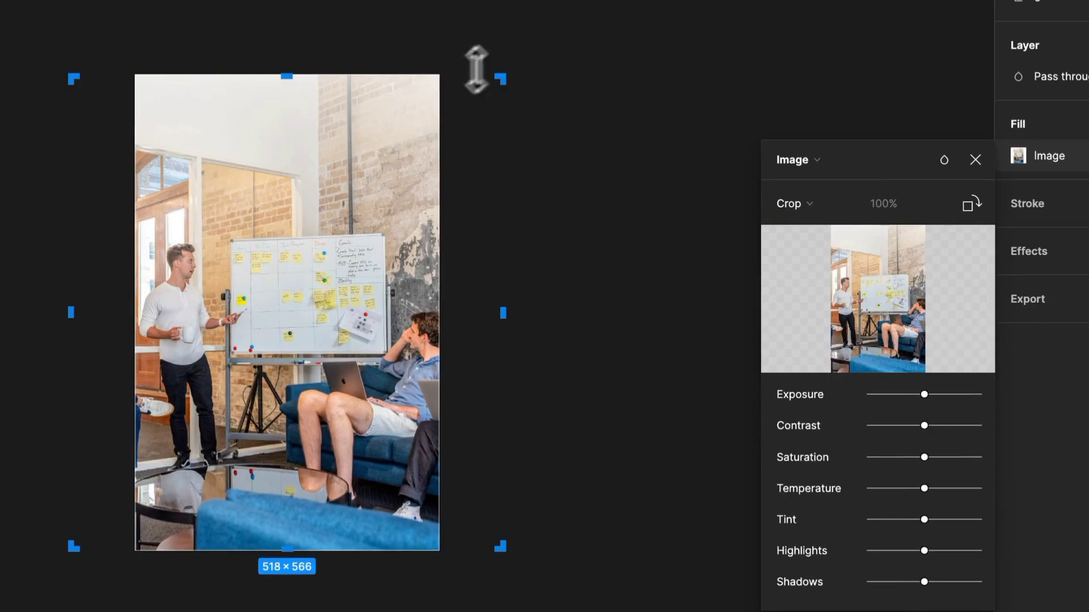
{"action": "left_click_drag", "start_coordinate": [498, 77], "coordinate": [349, 249]}
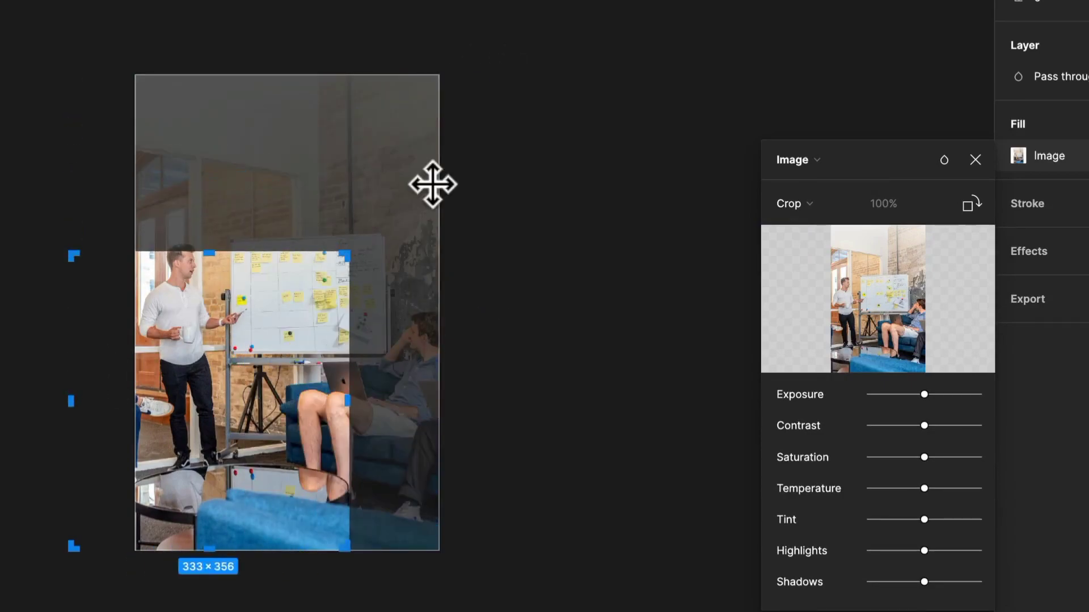
{"action": "key", "text": "Return"}
Enlarge the cropped image to about 604 × 639 and undo the resize
{"action": "left_click_drag", "start_coordinate": [356, 250], "coordinate": [656, 176]}
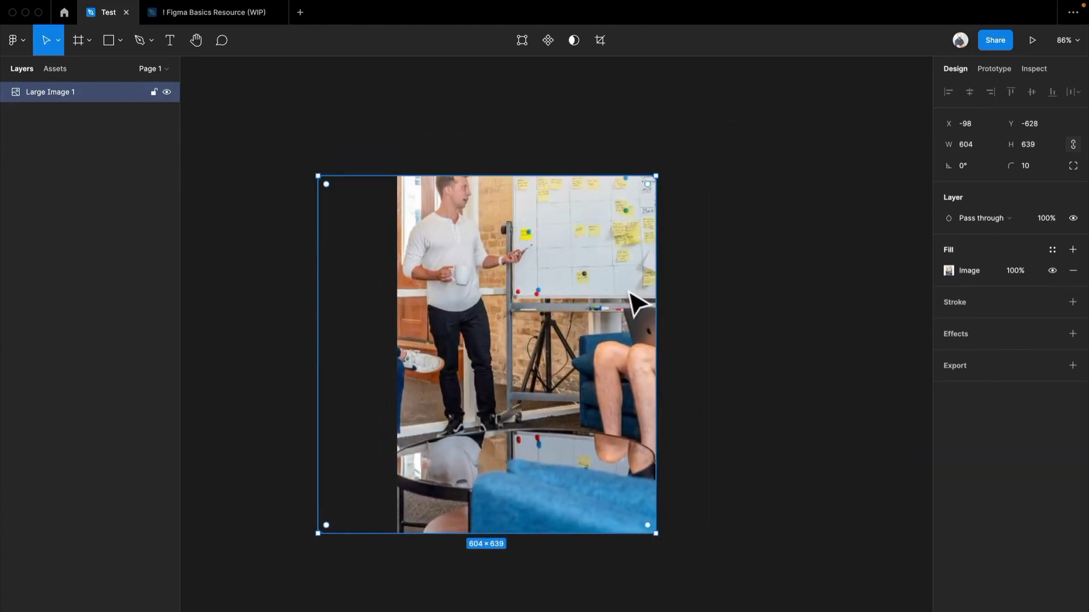
{"action": "key", "text": "super+z"}
{"action": "left_click", "coordinate": [627, 290]}
{"action": "key", "text": "super+z"}
{"action": "key", "text": "super+z"}
Set the image fill mode to Tile, extend the image to about 333 × 685 and scale the tile to about 26.39%
{"action": "left_click", "coordinate": [825, 306]}
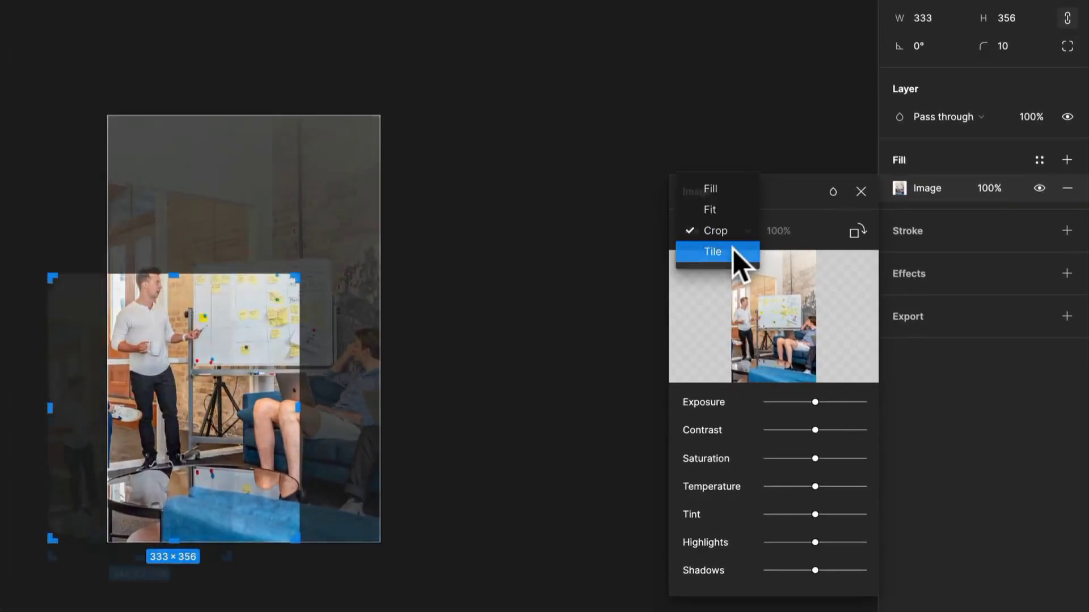
{"action": "left_click", "coordinate": [733, 249]}
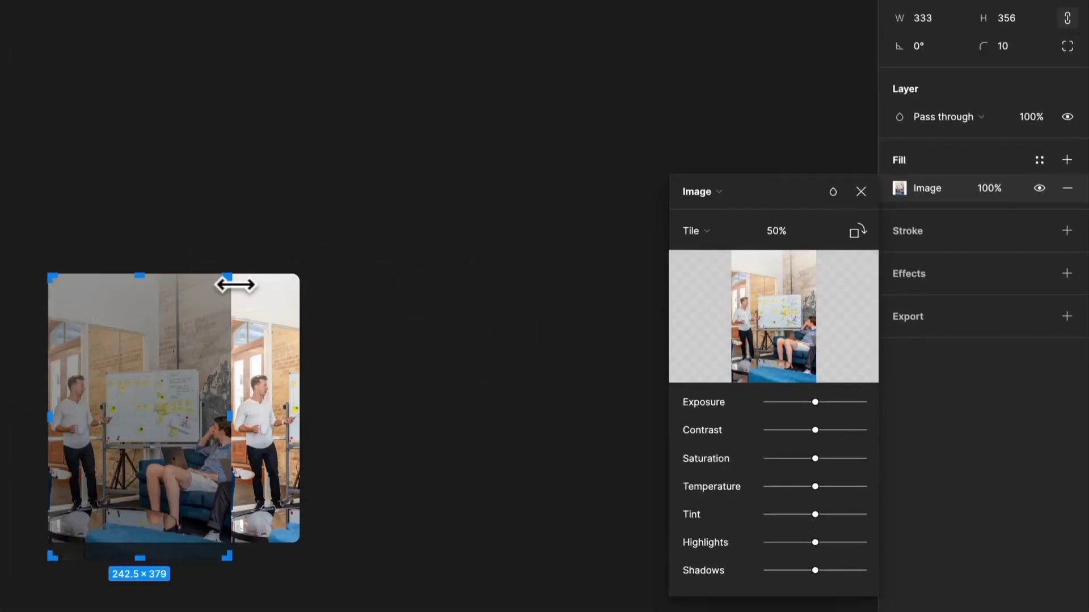
{"action": "left_click_drag", "start_coordinate": [229, 278], "coordinate": [703, 153]}
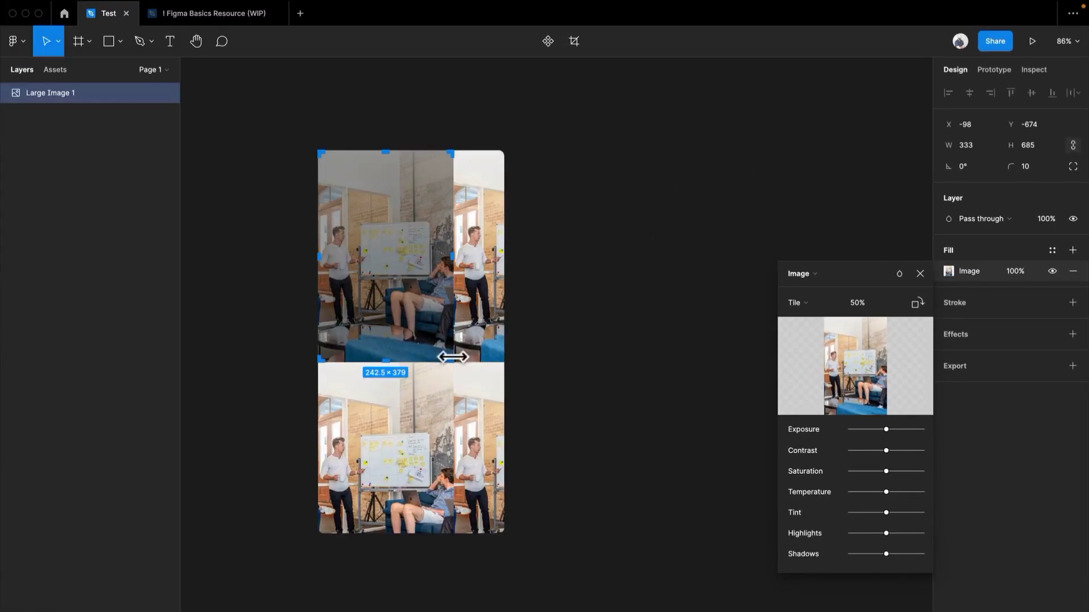
{"action": "left_click_drag", "start_coordinate": [453, 361], "coordinate": [388, 260]}
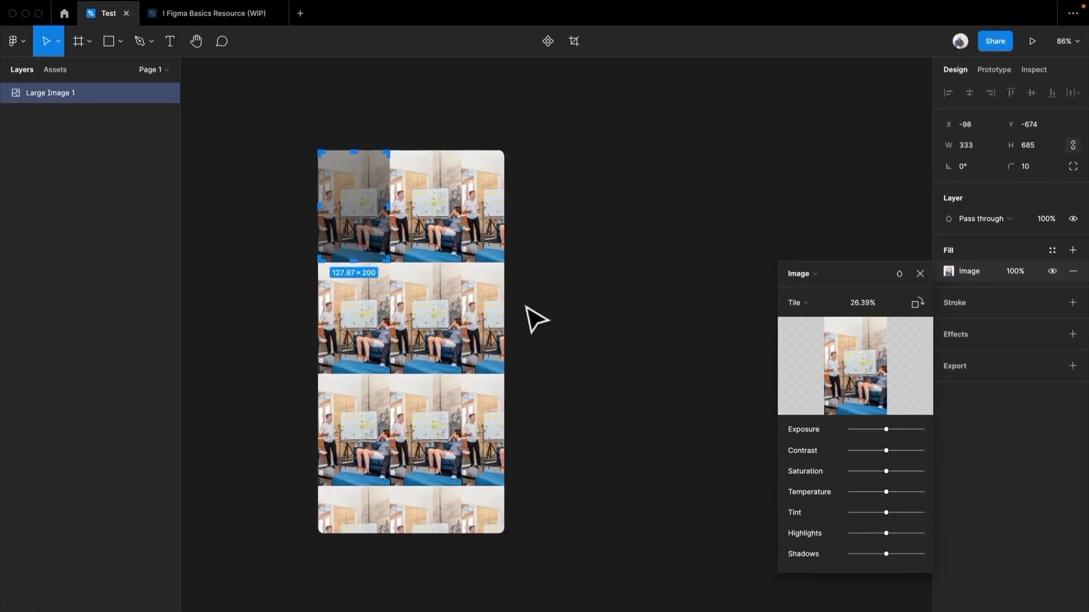
Undo the tile scaling and the resizing of the tiled image
{"action": "left_click", "coordinate": [629, 278]}
{"action": "key", "text": "super+z"}
{"action": "key", "text": "super+z"}
{"action": "key", "text": "super+z"}
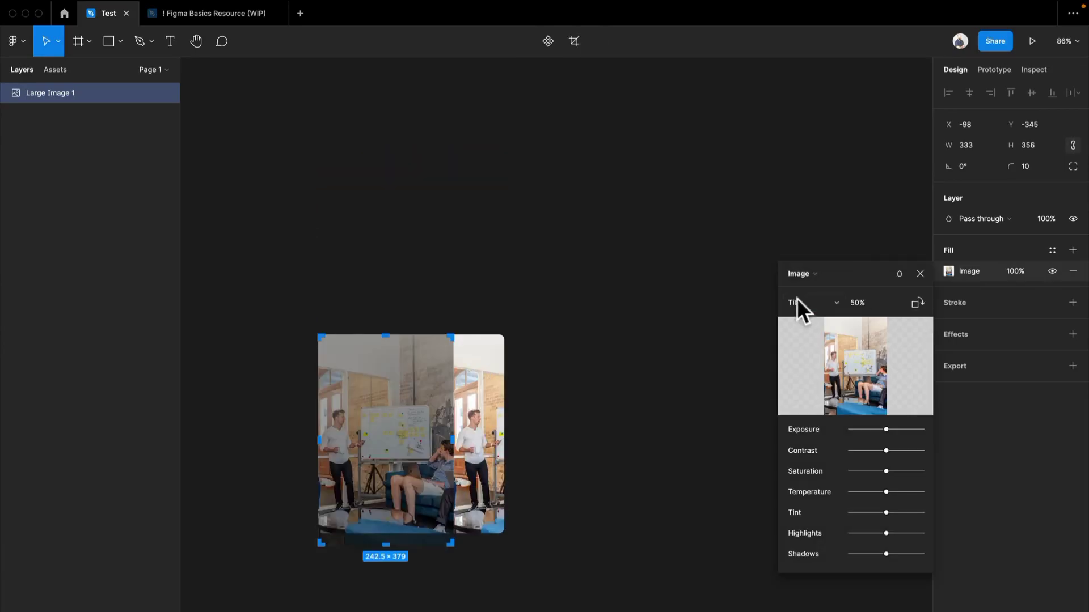
Set the image fill mode back to Fill and enlarge the image to about 612 × 719
{"action": "left_click", "coordinate": [826, 259]}
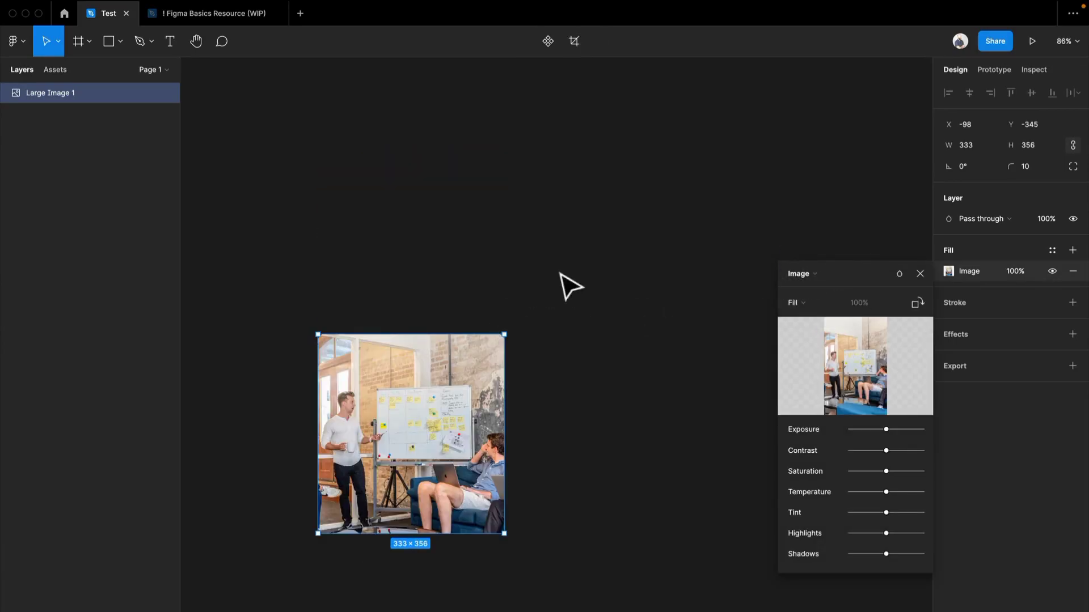
{"action": "left_click_drag", "start_coordinate": [501, 335], "coordinate": [660, 131]}
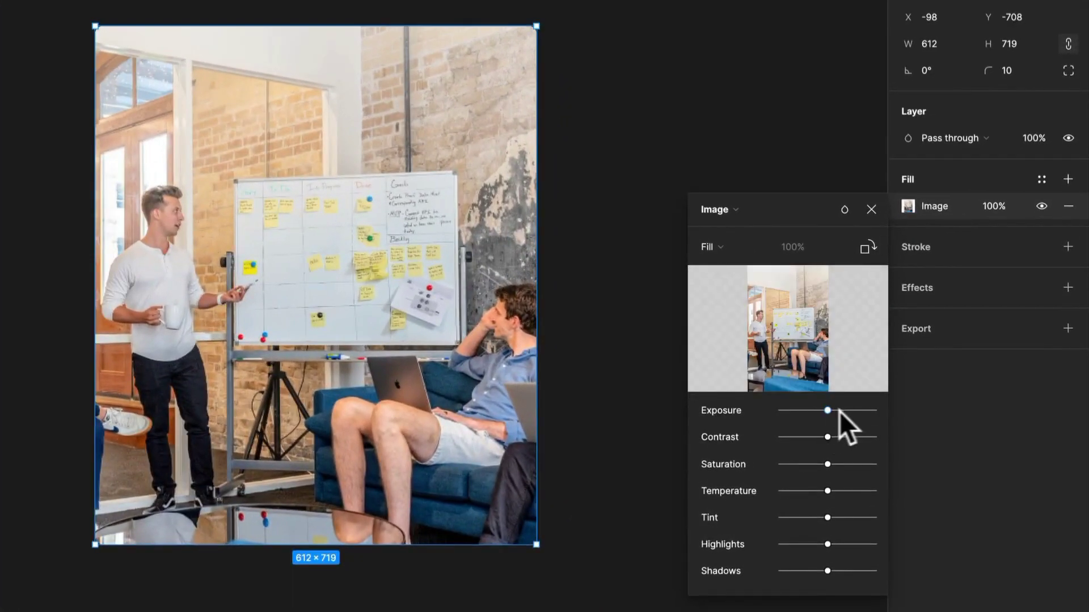
Try raising the image's exposure and saturation and lowering its contrast, temperature, tint and shadows, and undo all the adjustments
{"action": "left_click_drag", "start_coordinate": [828, 411], "coordinate": [868, 466]}
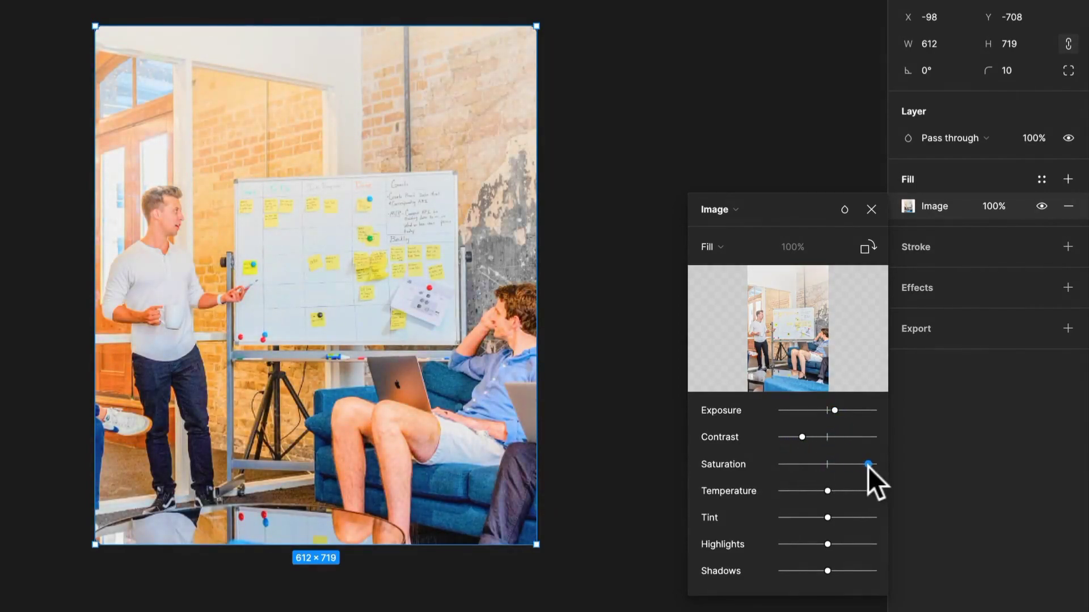
{"action": "left_click_drag", "start_coordinate": [797, 503], "coordinate": [797, 569]}
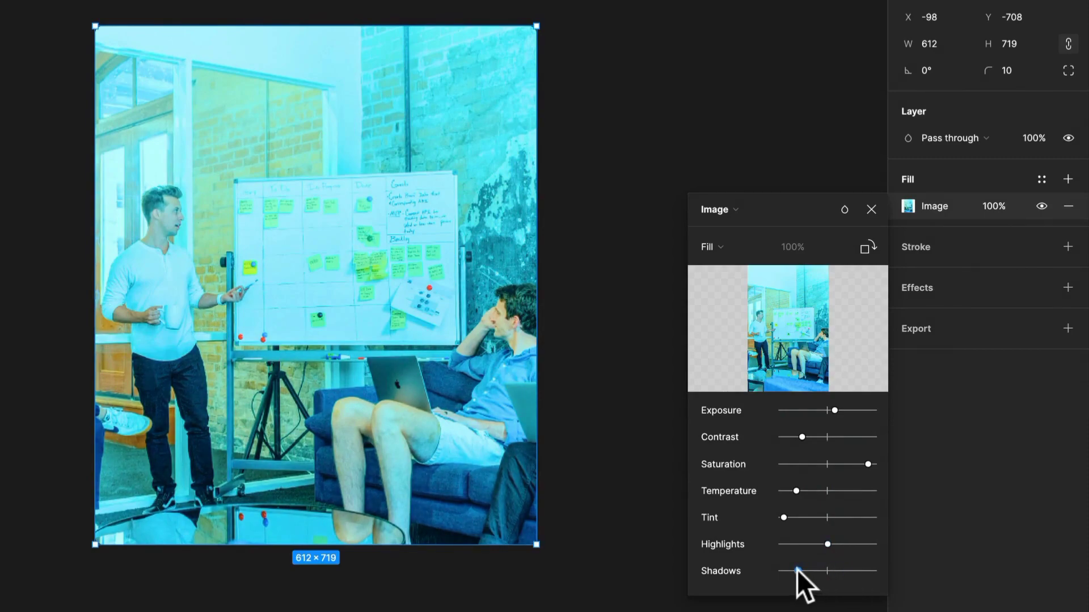
{"action": "key", "text": "ctrl+z"}
{"action": "key", "text": "ctrl+z"}
{"action": "key", "text": "ctrl+z"}
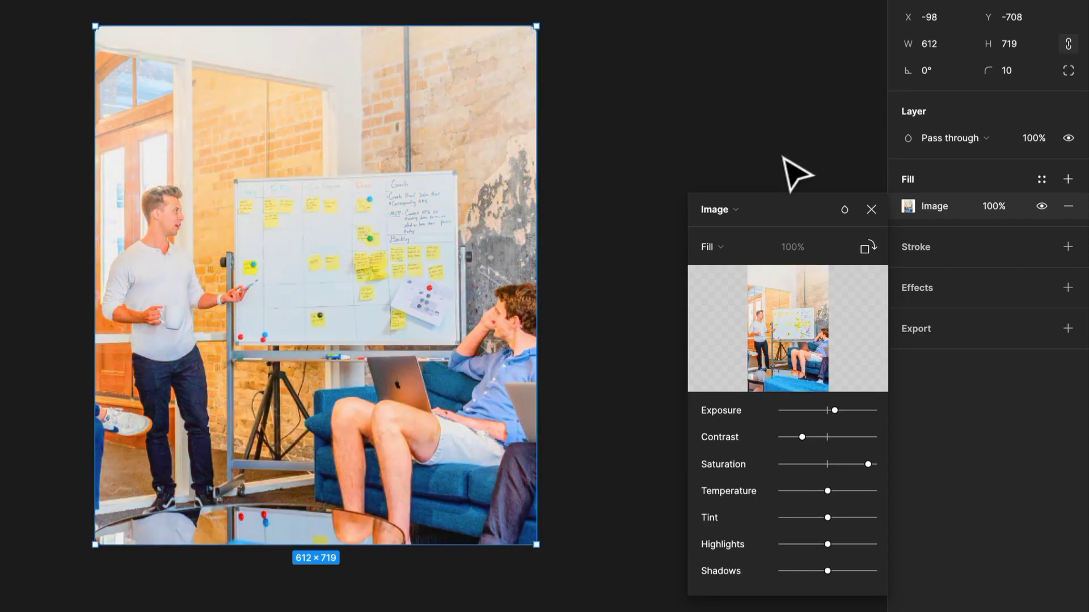
{"action": "key", "text": "ctrl+z"}
{"action": "key", "text": "ctrl+z"}
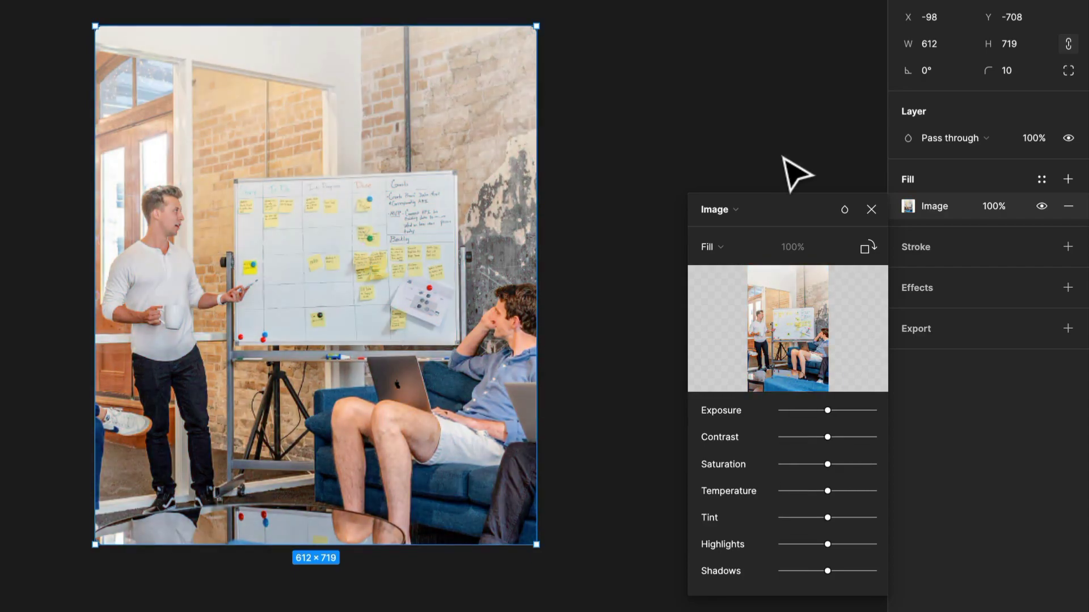
Try the Multiply blend mode on the image fill, undo it and close the fill settings
{"action": "left_click", "coordinate": [837, 211]}
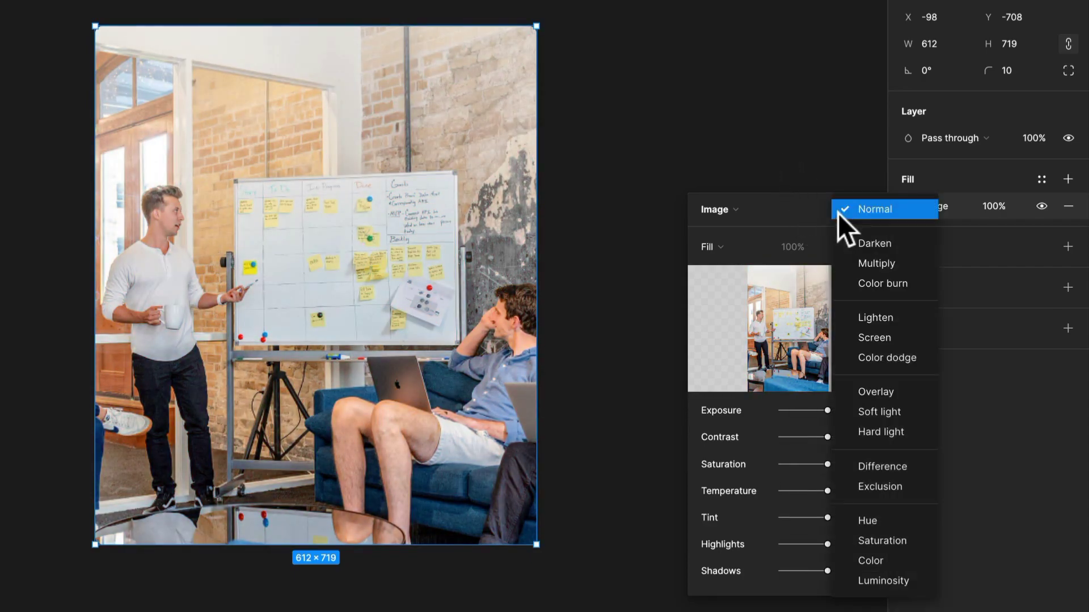
{"action": "left_click", "coordinate": [917, 256]}
{"action": "key", "text": "ctrl+z"}
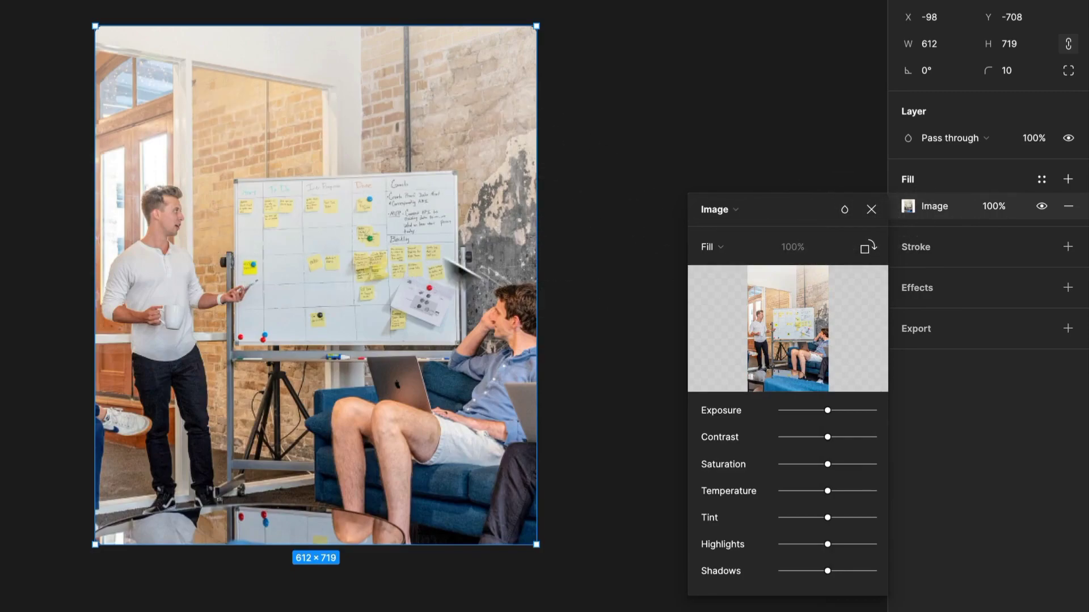
{"action": "left_click", "coordinate": [871, 209]}
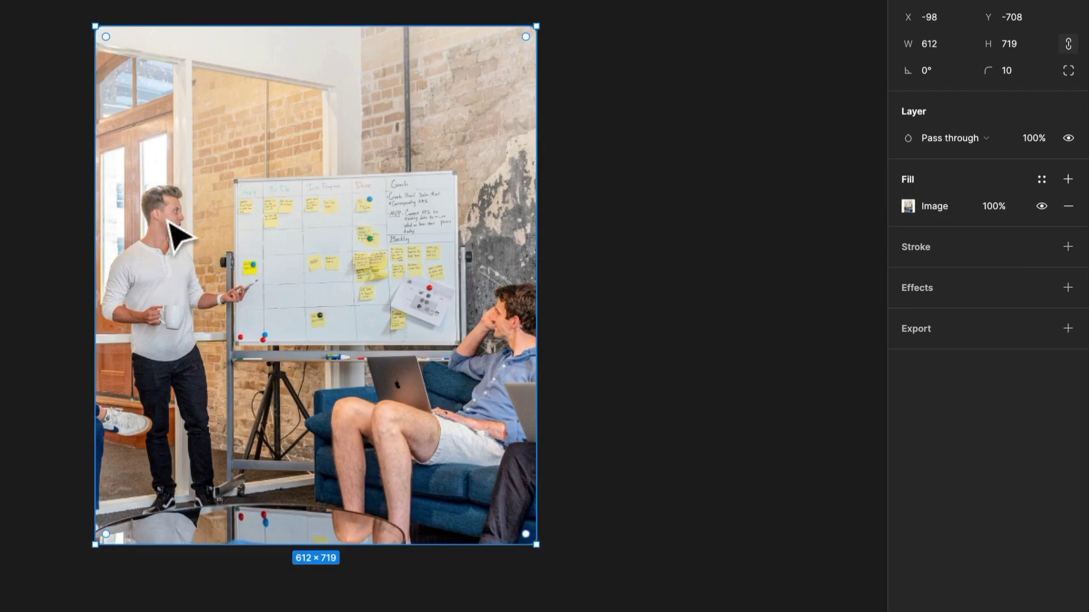
Set the image's corner radius to 0
{"action": "left_click", "coordinate": [1015, 66]}
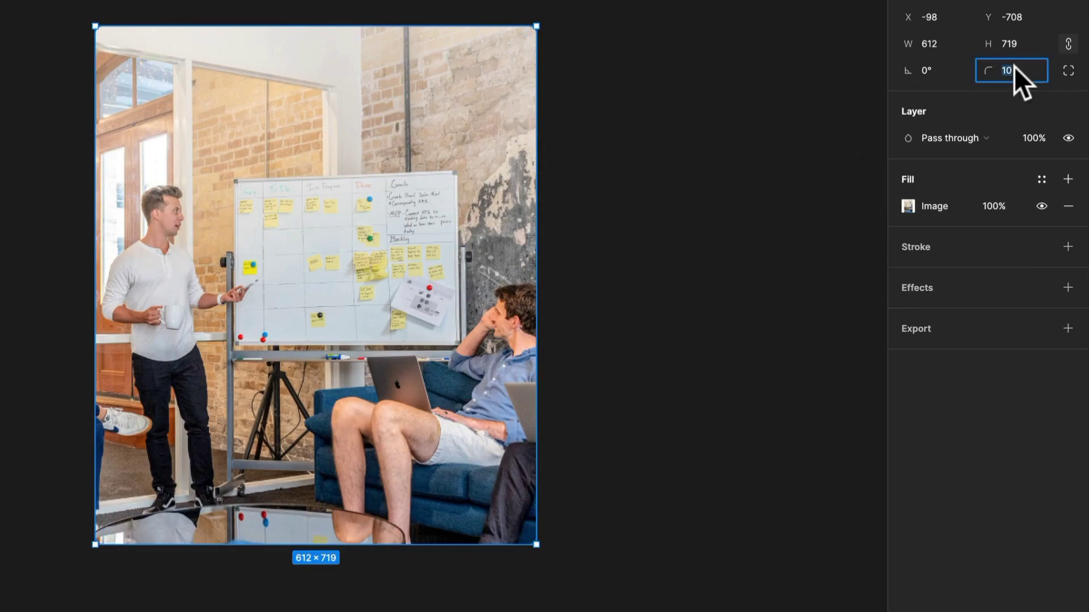
{"action": "type", "text": "0"}
{"action": "key", "text": "Return"}
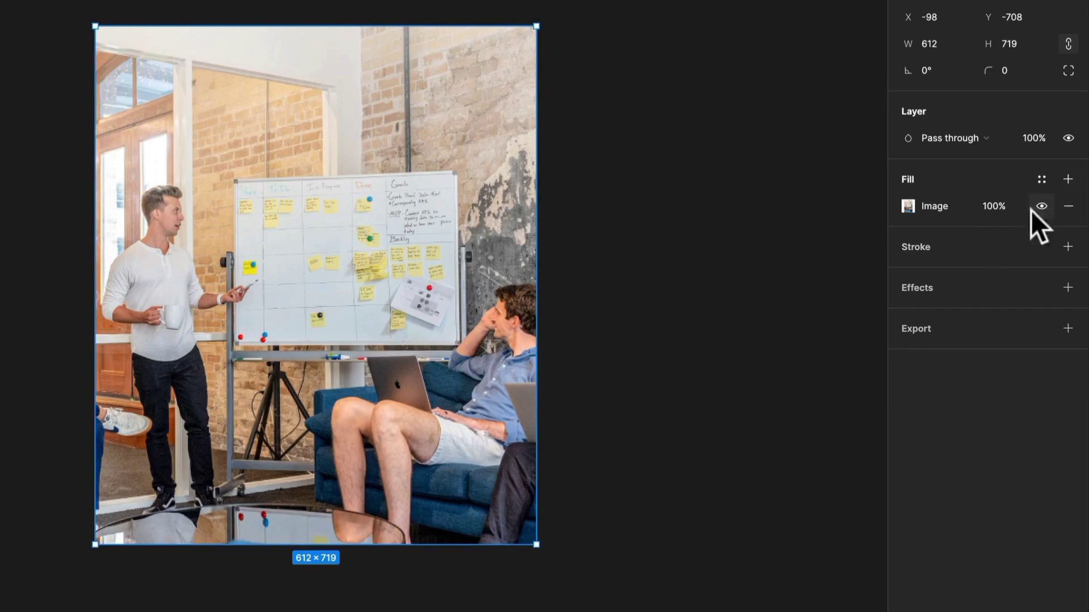
Add a second, solid fill on top of the image fill and set its opacity to 100%
{"action": "left_click", "coordinate": [1068, 179]}
{"action": "left_click", "coordinate": [904, 206]}
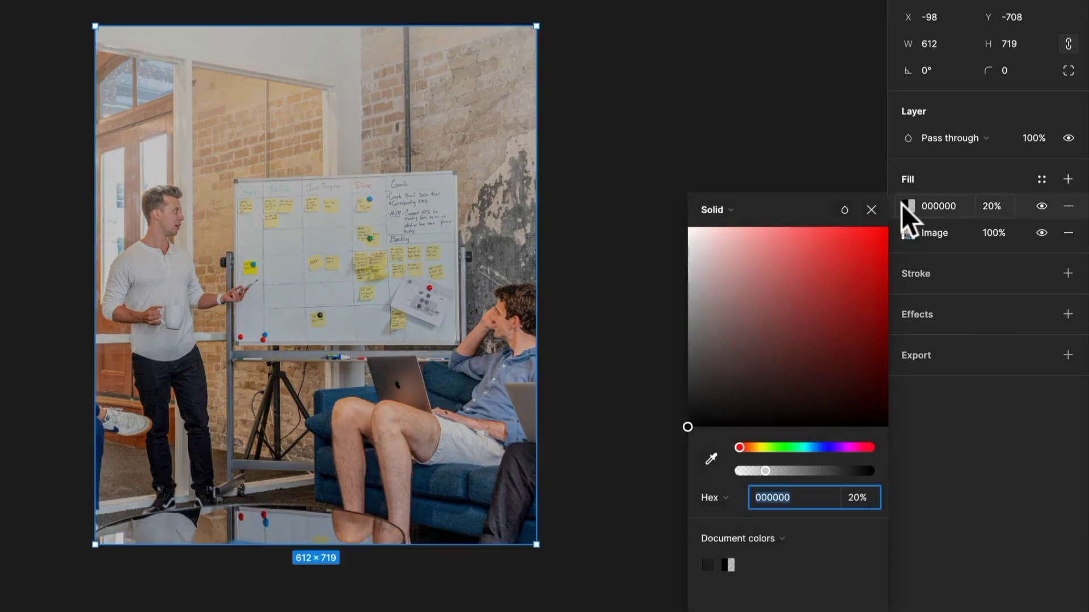
{"action": "left_click", "coordinate": [741, 212]}
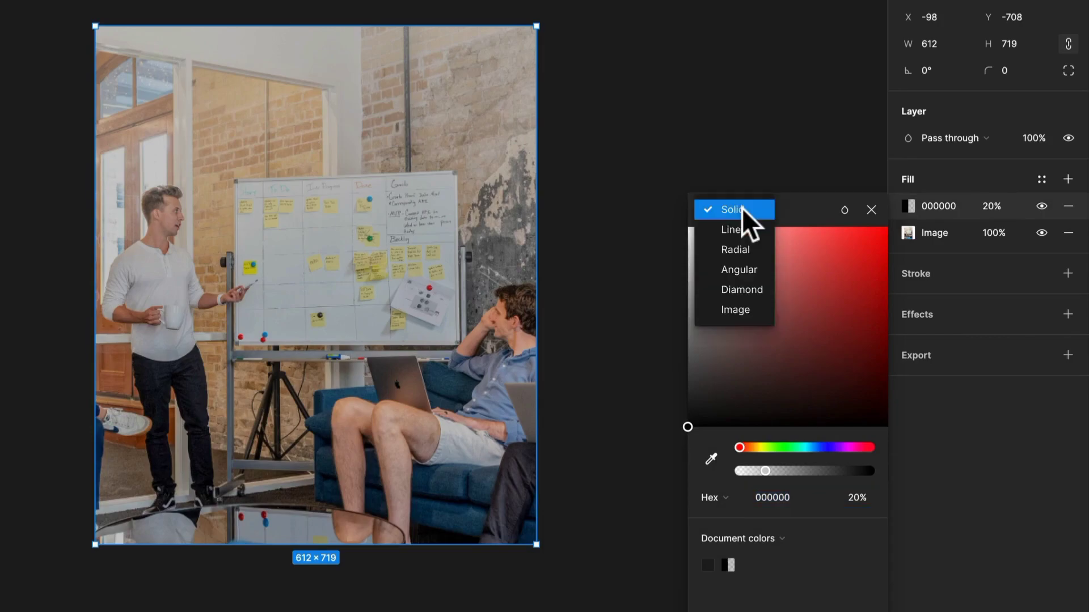
{"action": "left_click", "coordinate": [1067, 179]}
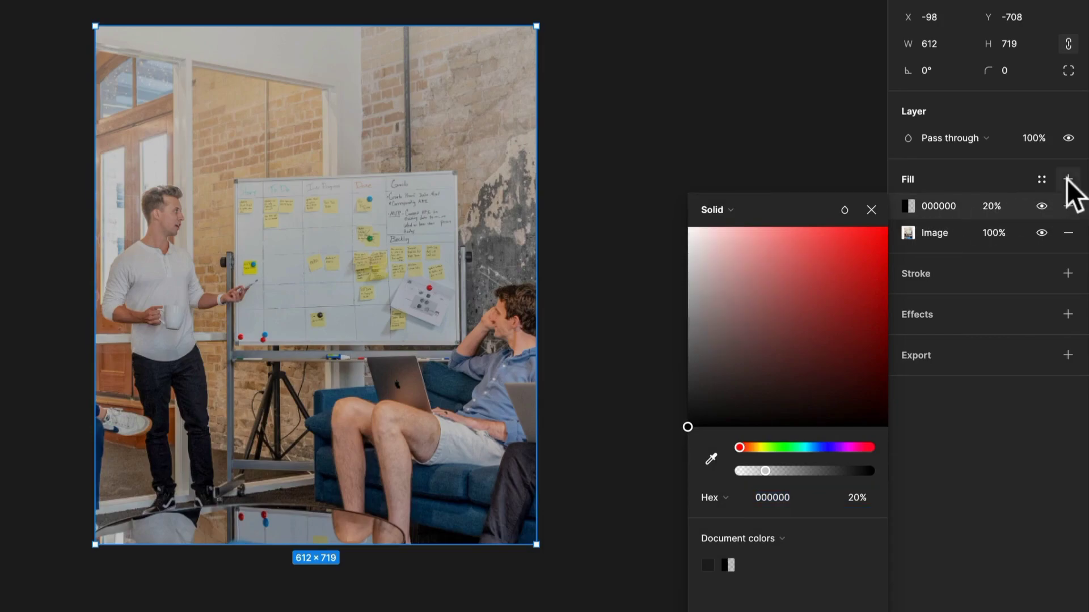
{"action": "left_click", "coordinate": [736, 210]}
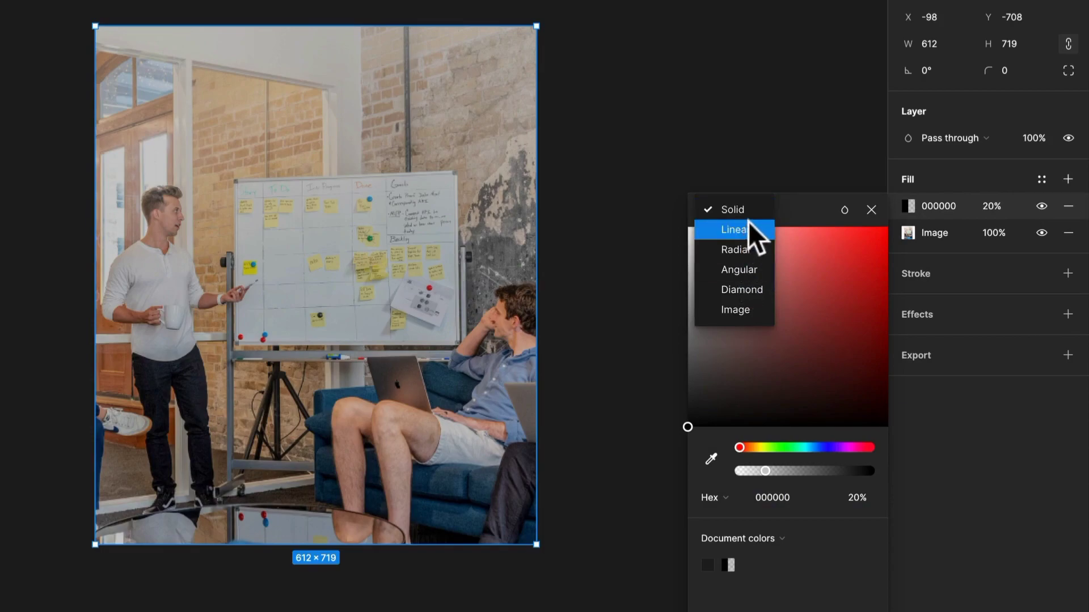
{"action": "left_click", "coordinate": [990, 206]}
{"action": "left_click", "coordinate": [991, 207]}
{"action": "type", "text": "10"}
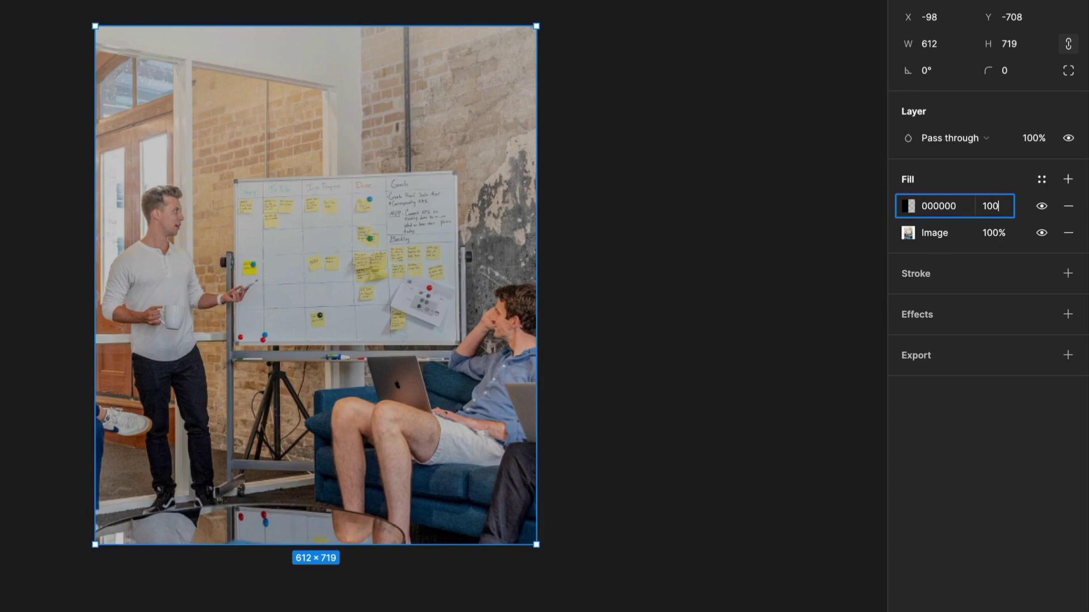
{"action": "type", "text": "0"}
{"action": "key", "text": "Return"}
Change the solid fill's color to the near-black 060606 and deselect the image
{"action": "left_click", "coordinate": [908, 206]}
{"action": "left_click_drag", "start_coordinate": [804, 259], "coordinate": [685, 422]}
{"action": "left_click", "coordinate": [733, 187]}
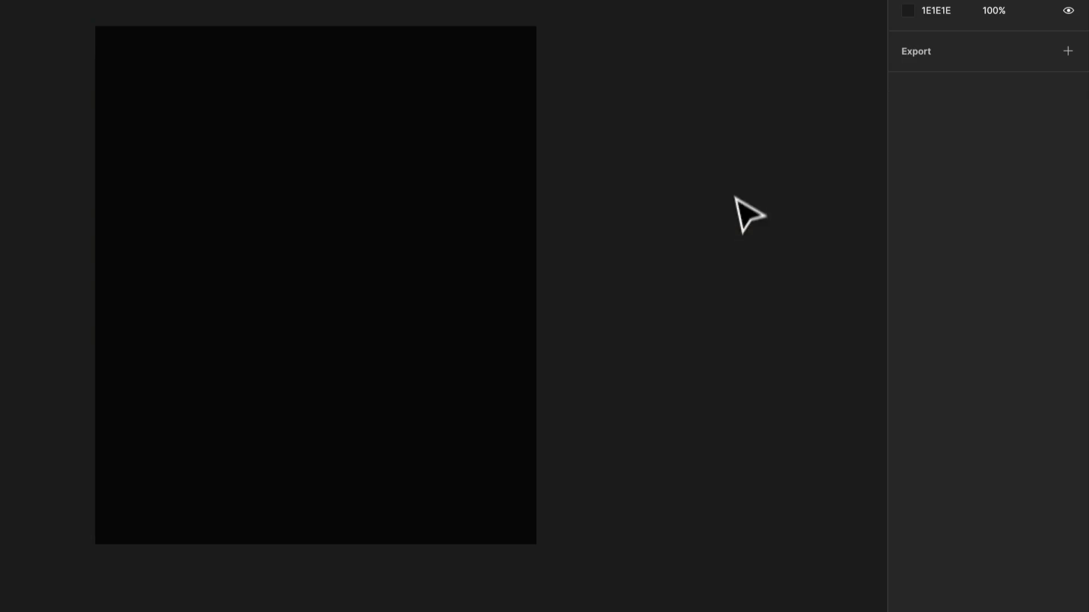
Reselect the image and change its near-black top fill to a linear gradient
{"action": "left_click", "coordinate": [531, 181]}
{"action": "left_click", "coordinate": [908, 205]}
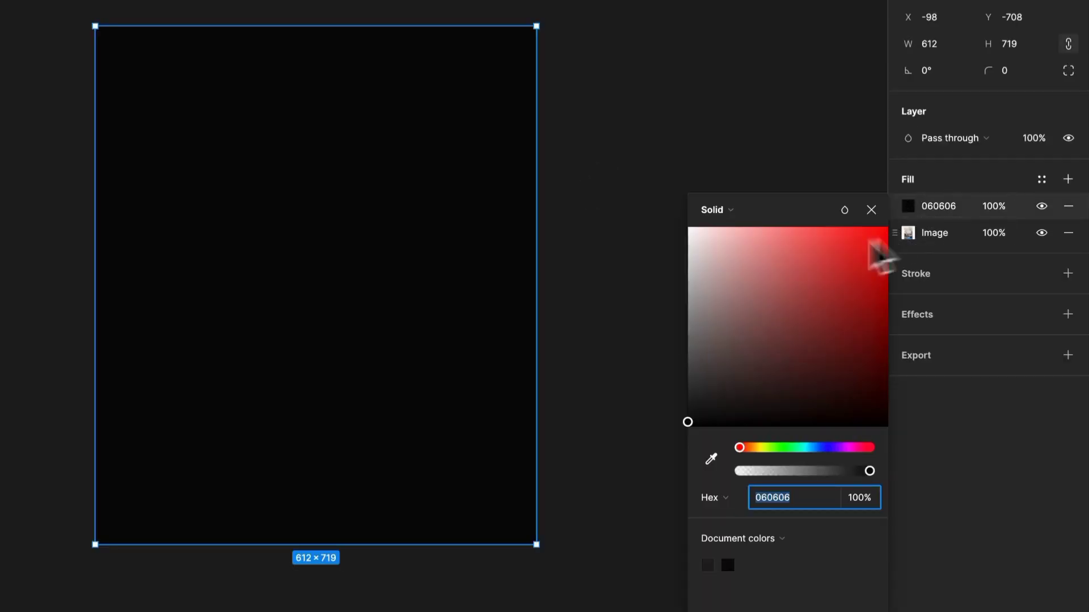
{"action": "left_click", "coordinate": [721, 209]}
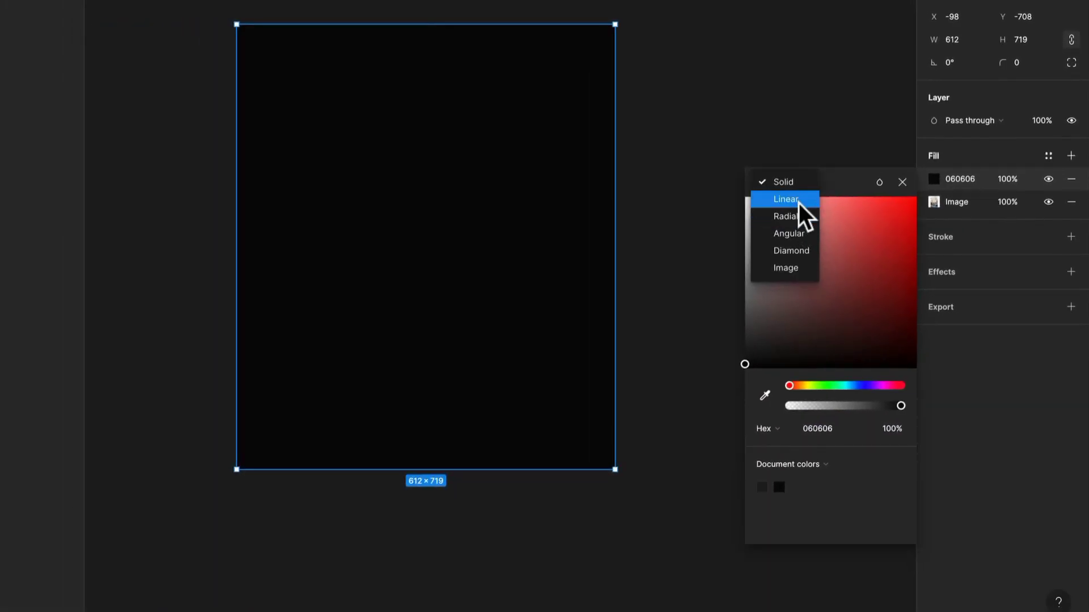
{"action": "left_click", "coordinate": [786, 199]}
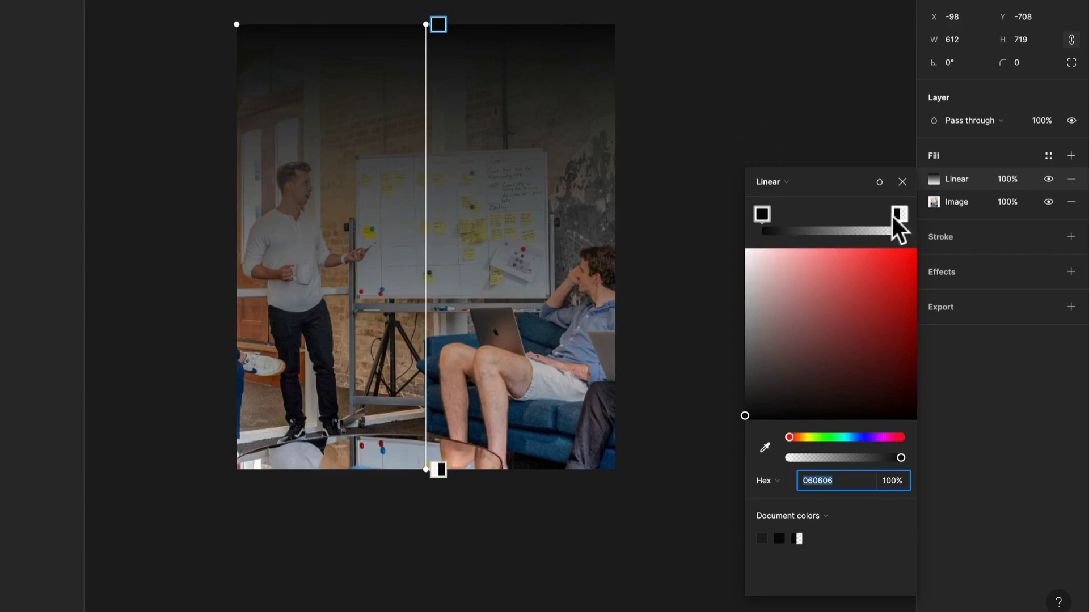
Set both stops of the linear gradient to white FFFFFF and move the transparent stop close to the opaque one
{"action": "left_click", "coordinate": [762, 214]}
{"action": "left_click_drag", "start_coordinate": [746, 279], "coordinate": [689, 209]}
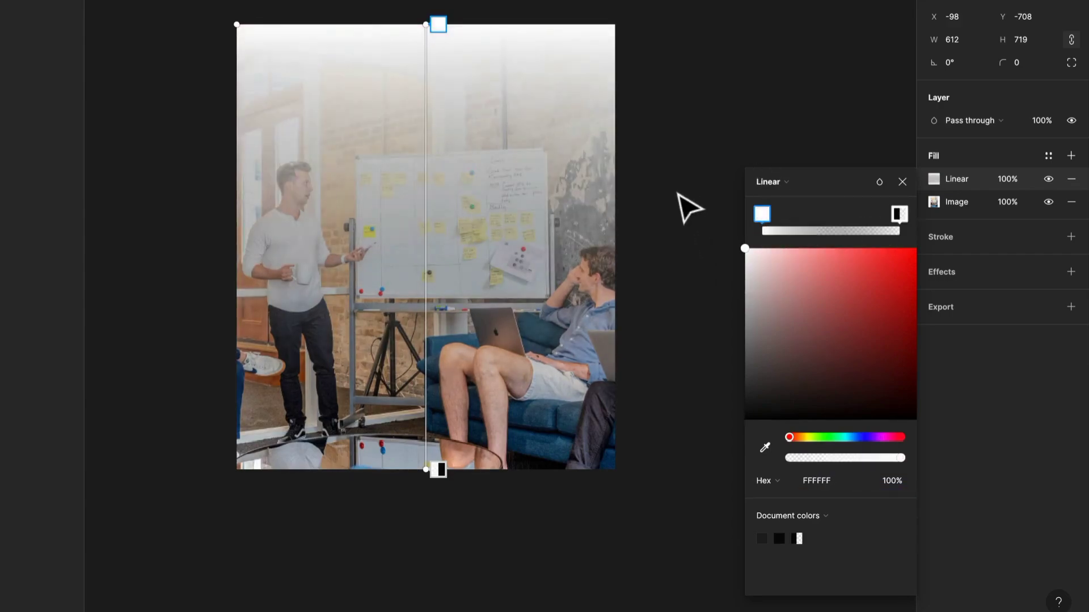
{"action": "left_click", "coordinate": [897, 214]}
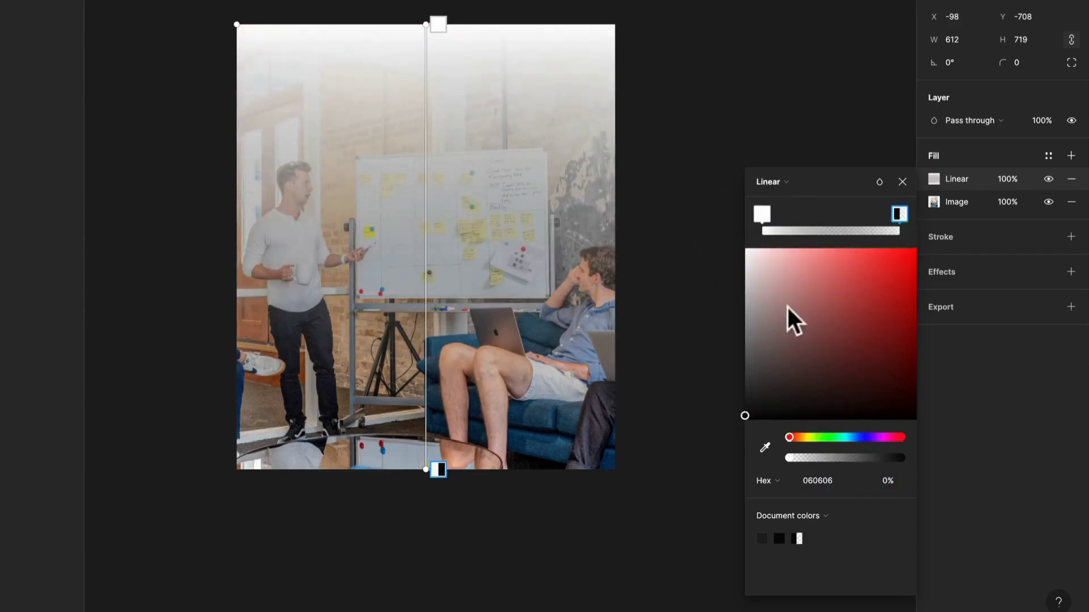
{"action": "left_click_drag", "start_coordinate": [788, 305], "coordinate": [689, 200]}
{"action": "left_click_drag", "start_coordinate": [901, 213], "coordinate": [782, 230]}
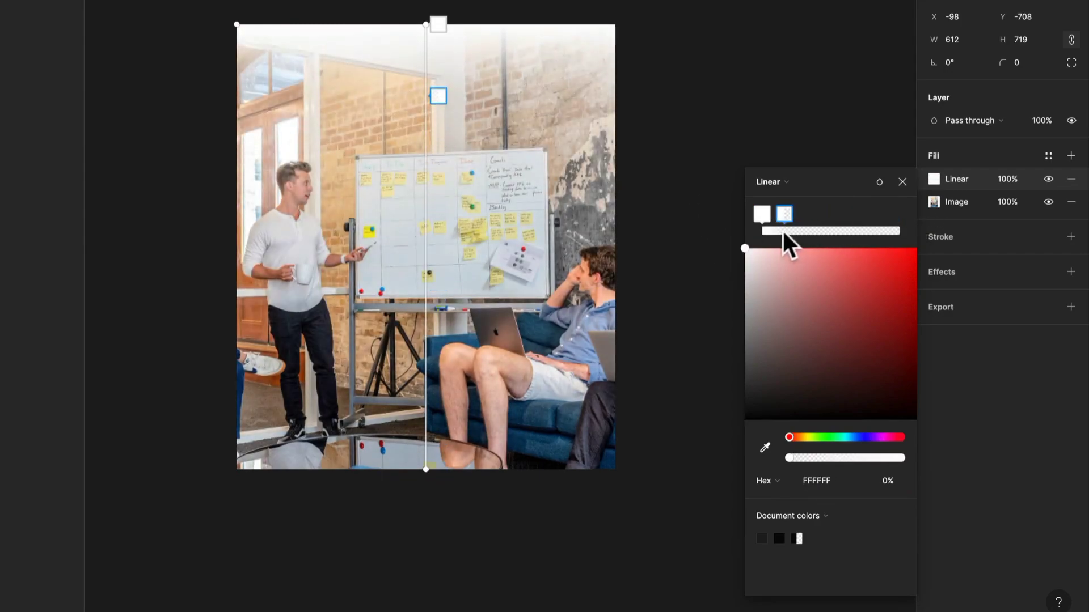